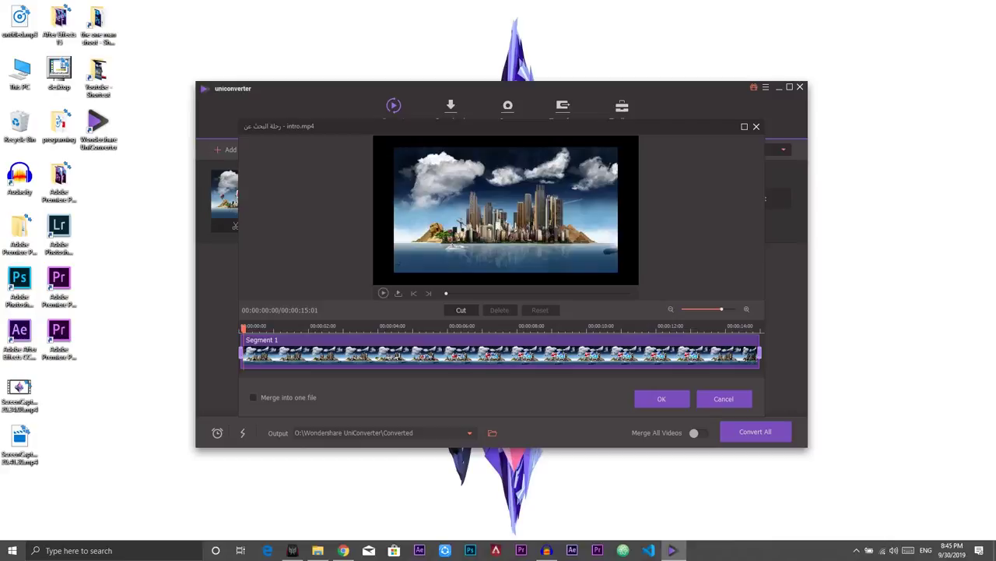
{"action": "left_click_drag", "start_coordinate": [760, 353], "coordinate": [582, 353]}
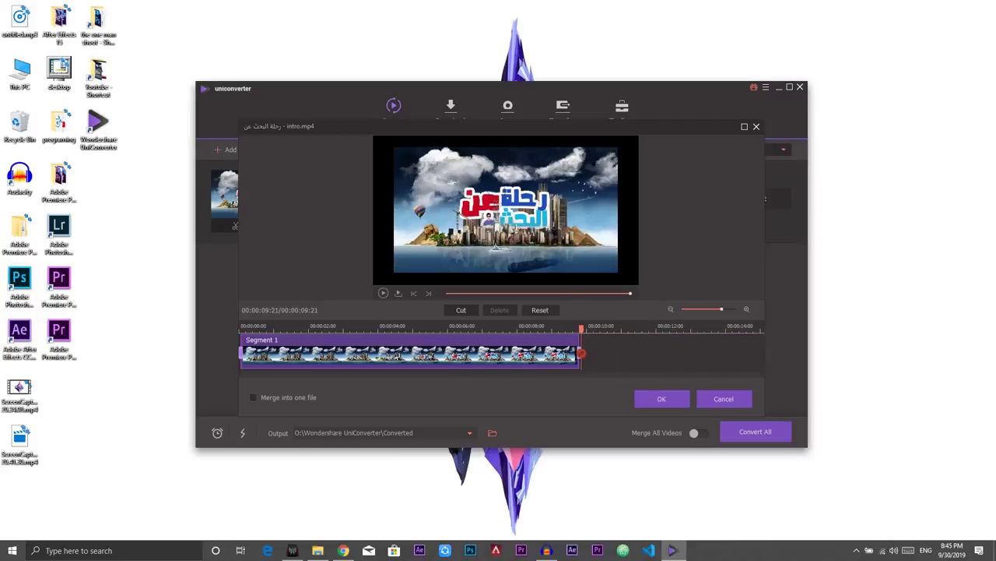
{"action": "left_click", "coordinate": [541, 309]}
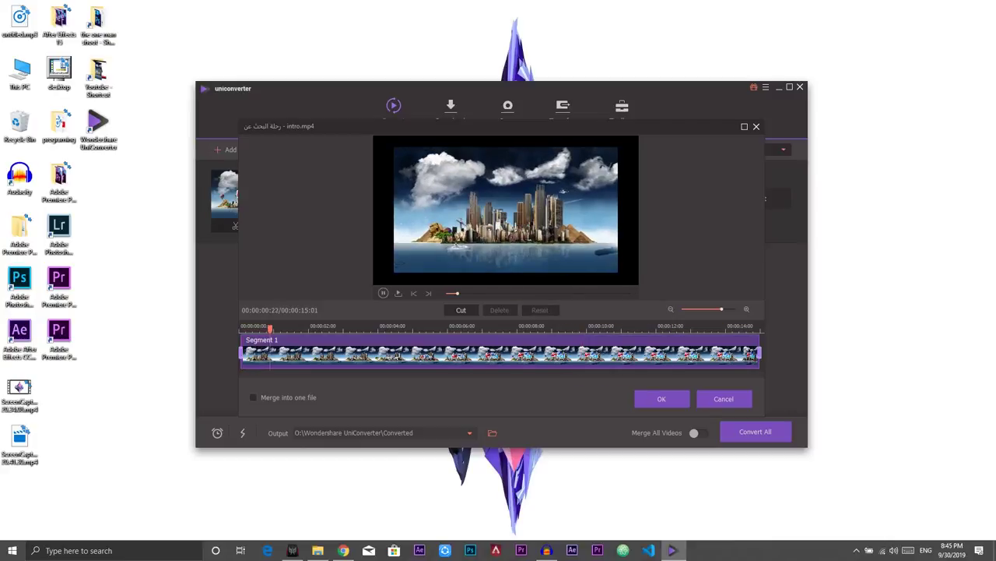
{"action": "left_click", "coordinate": [724, 398]}
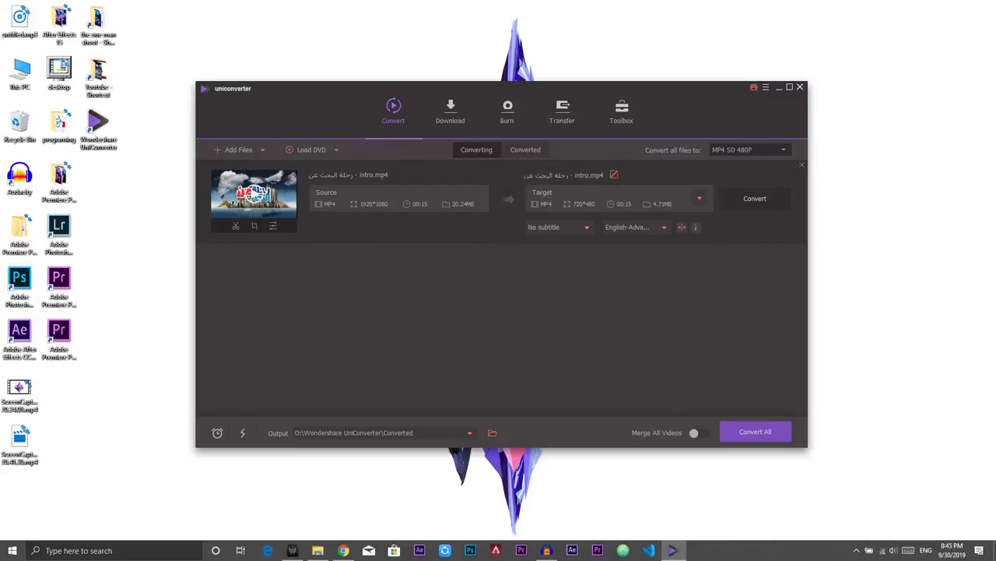
Step: Open intro.mp4 in the crop editor and adjust the side edges of the crop area to 1910 × 1080
{"action": "left_click", "coordinate": [255, 226]}
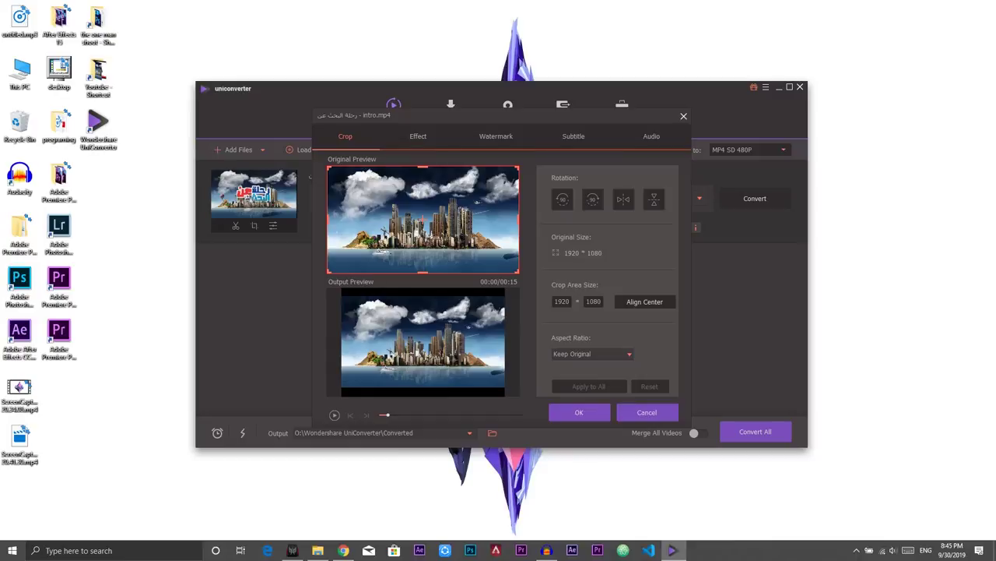
{"action": "left_click_drag", "start_coordinate": [518, 219], "coordinate": [418, 220]}
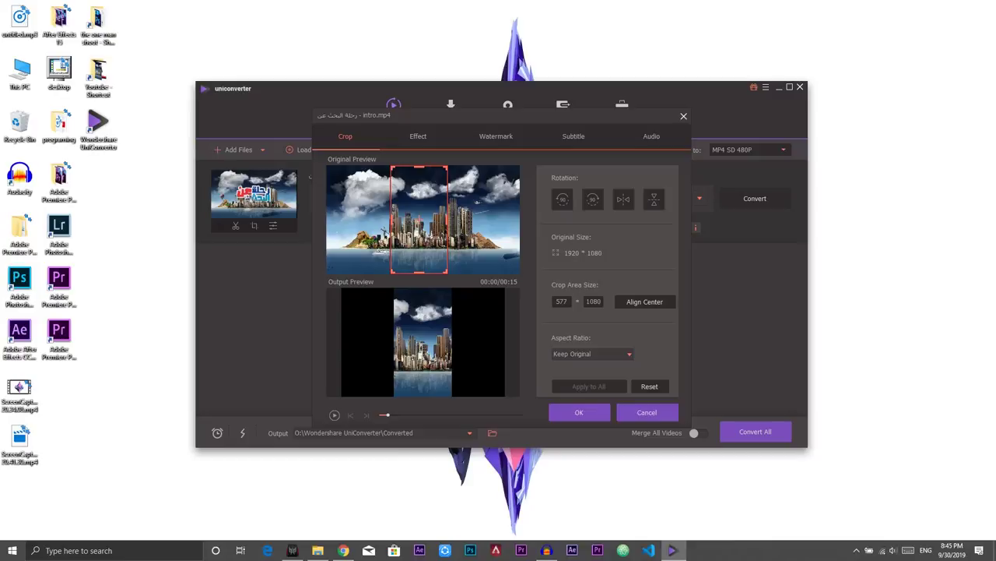
{"action": "left_click_drag", "start_coordinate": [391, 219], "coordinate": [327, 219]}
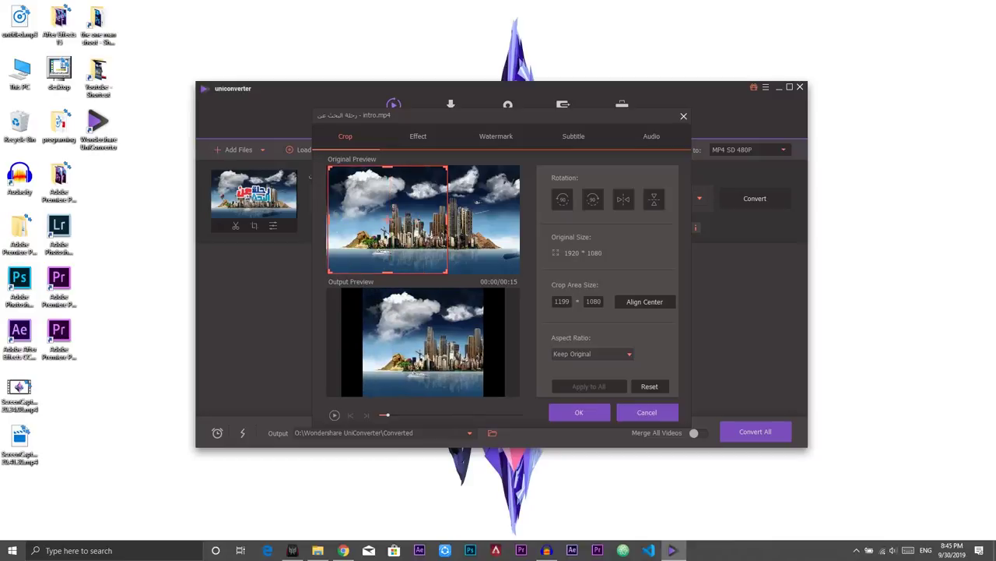
{"action": "left_click_drag", "start_coordinate": [447, 219], "coordinate": [518, 218]}
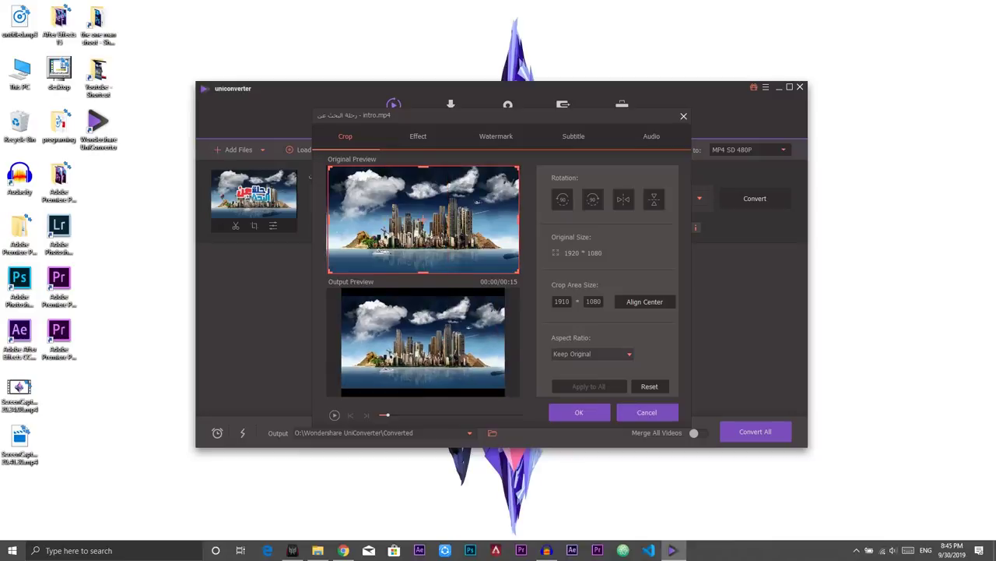
Step: Try the 16:9 and Full Screen aspect ratios on the clip and return to Keep Original
{"action": "left_click", "coordinate": [592, 354]}
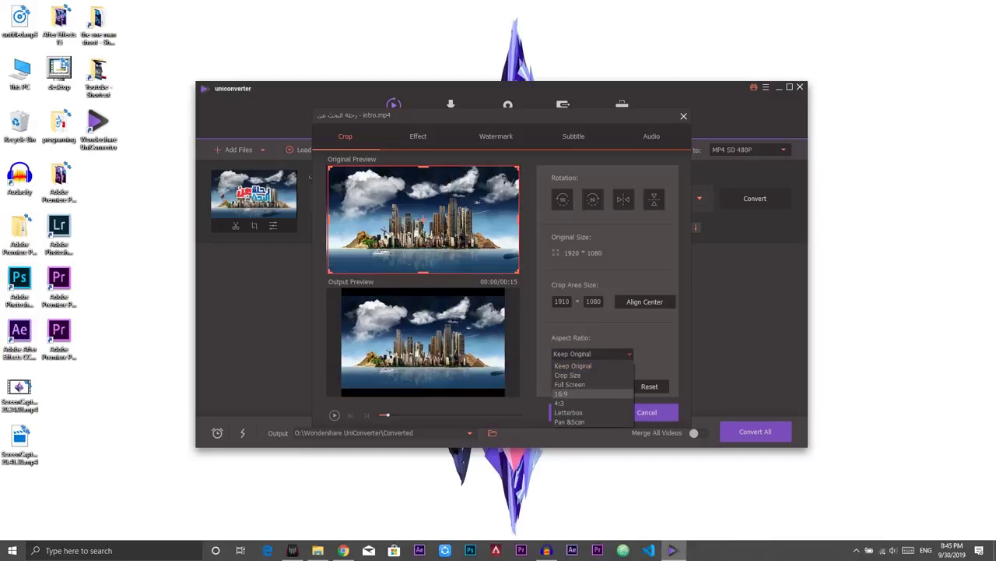
{"action": "left_click", "coordinate": [560, 393]}
{"action": "left_click", "coordinate": [592, 353]}
{"action": "left_click", "coordinate": [570, 384]}
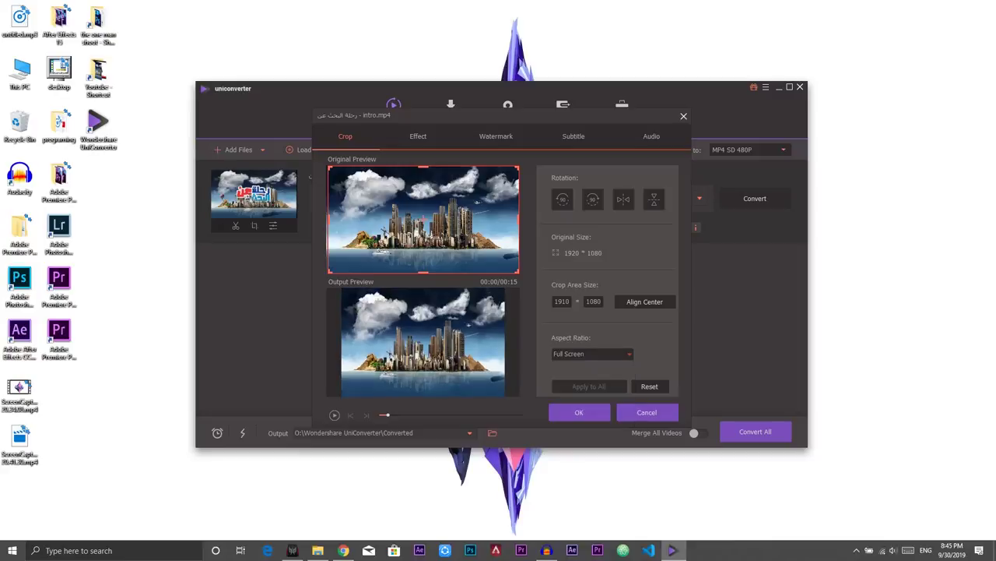
{"action": "left_click", "coordinate": [591, 354]}
{"action": "left_click", "coordinate": [573, 365]}
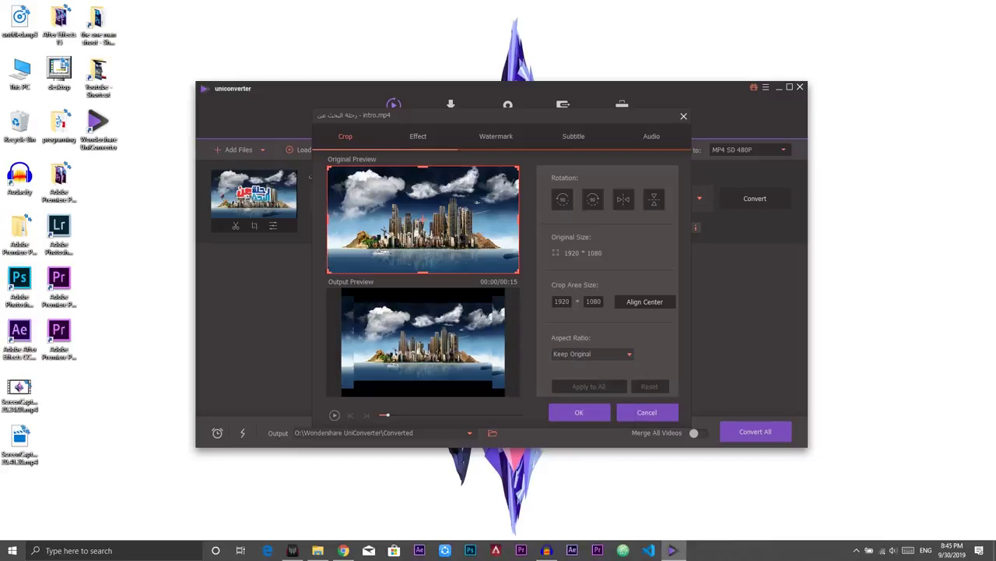
Step: Try raising the video's brightness to 69 and contrast to 41, and reset both effects
{"action": "left_click", "coordinate": [418, 136]}
{"action": "mouse_move", "coordinate": [621, 188]}
{"action": "left_mouse_down"}
{"action": "mouse_move", "coordinate": [636, 188]}
{"action": "mouse_move", "coordinate": [629, 200]}
{"action": "left_mouse_up"}
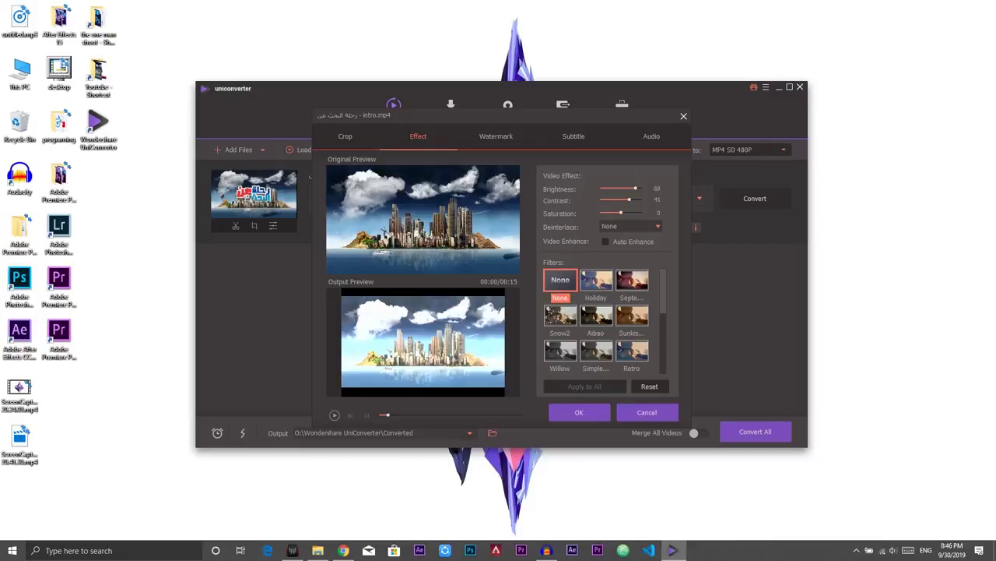
{"action": "left_click", "coordinate": [649, 386]}
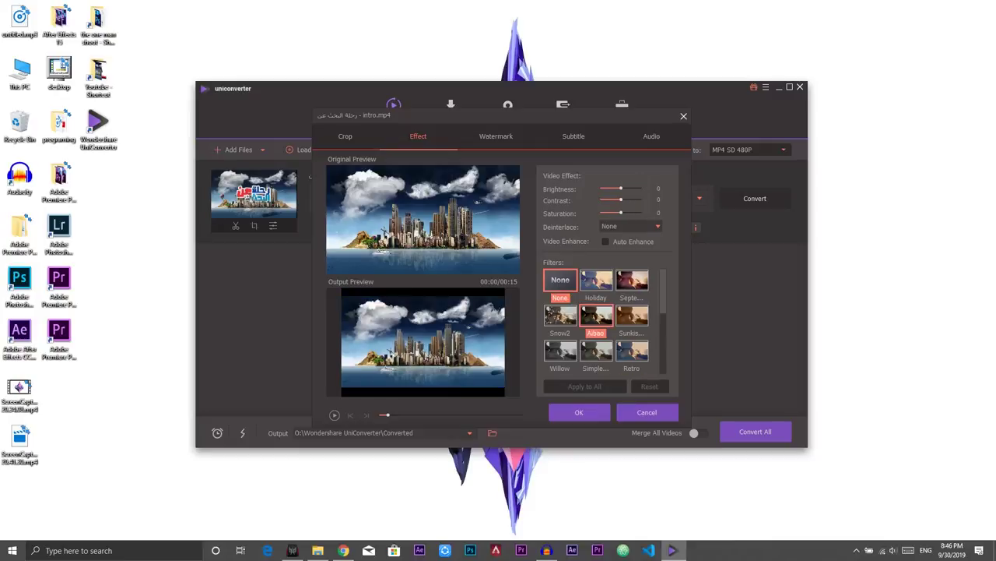
Step: Try several filters, including Holiday and Aibao, on the video and apply the Snow2 filter
{"action": "left_click", "coordinate": [596, 281]}
{"action": "left_click", "coordinate": [632, 281]}
{"action": "left_click", "coordinate": [597, 316]}
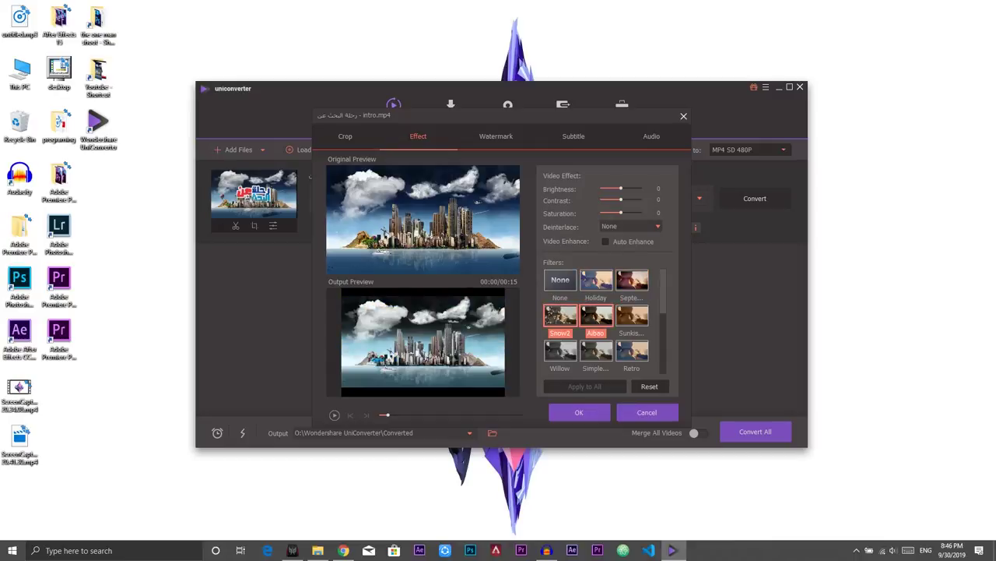
{"action": "left_click", "coordinate": [560, 316]}
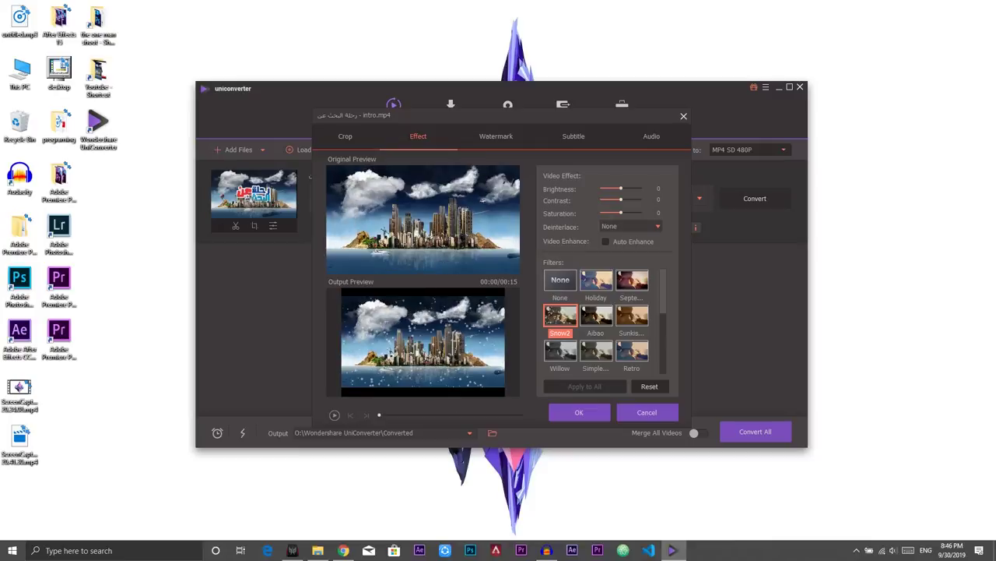
Step: Add a text watermark with the creator's full name and place it in the lower-left corner of the video picture
{"action": "left_click", "coordinate": [496, 137]}
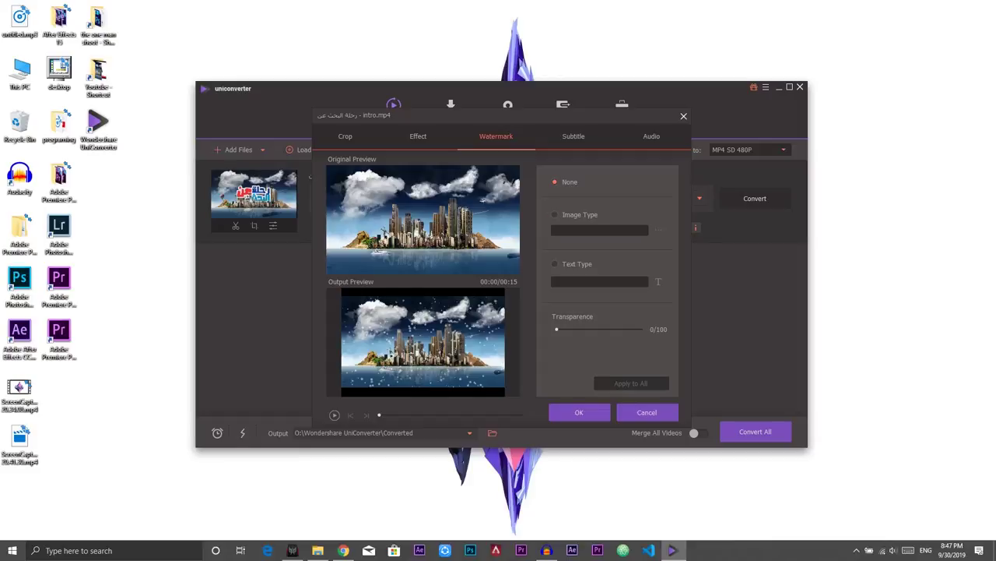
{"action": "left_click", "coordinate": [555, 215]}
{"action": "left_click", "coordinate": [555, 264]}
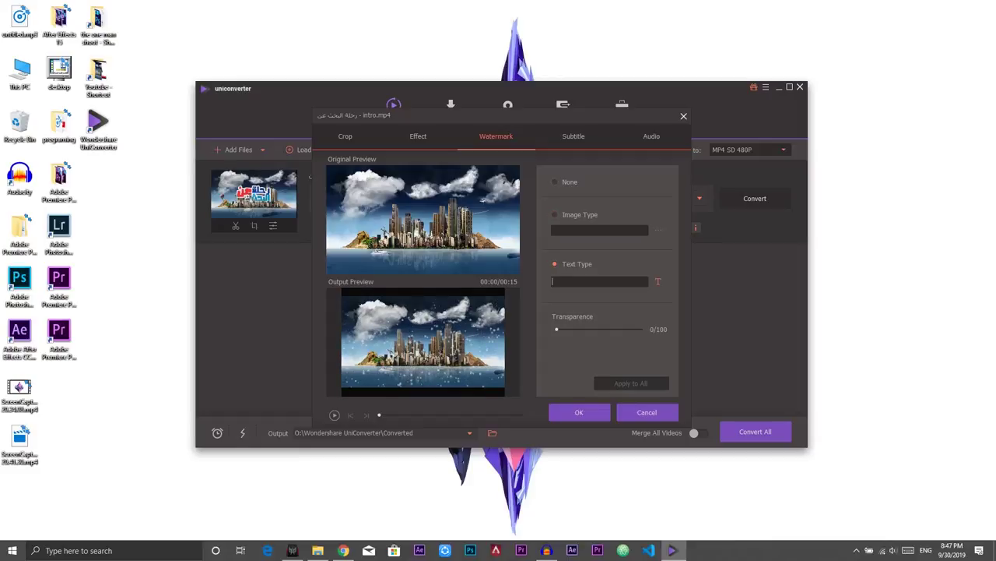
{"action": "key", "text": "Caps_Lock"}
{"action": "type", "text": "G"}
{"action": "key", "text": "Caps_Lock"}
{"action": "type", "text": "e"}
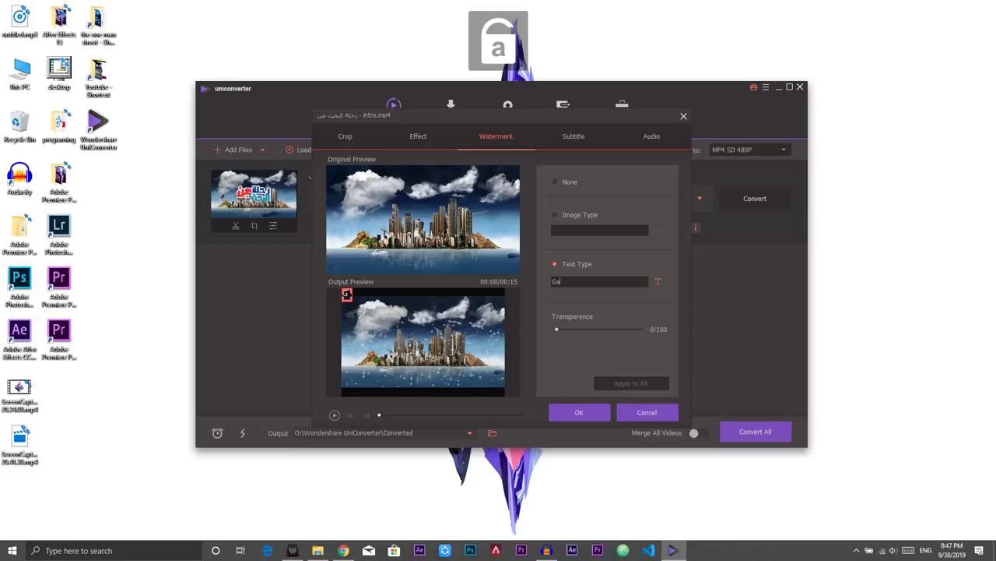
{"action": "type", "text": "orge Emad"}
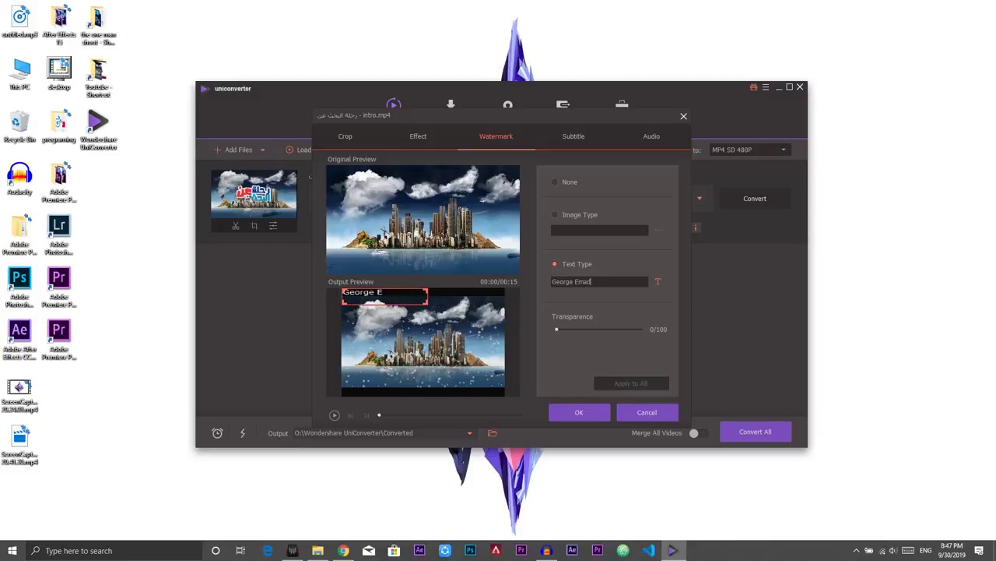
{"action": "left_click_drag", "start_coordinate": [385, 297], "coordinate": [384, 378]}
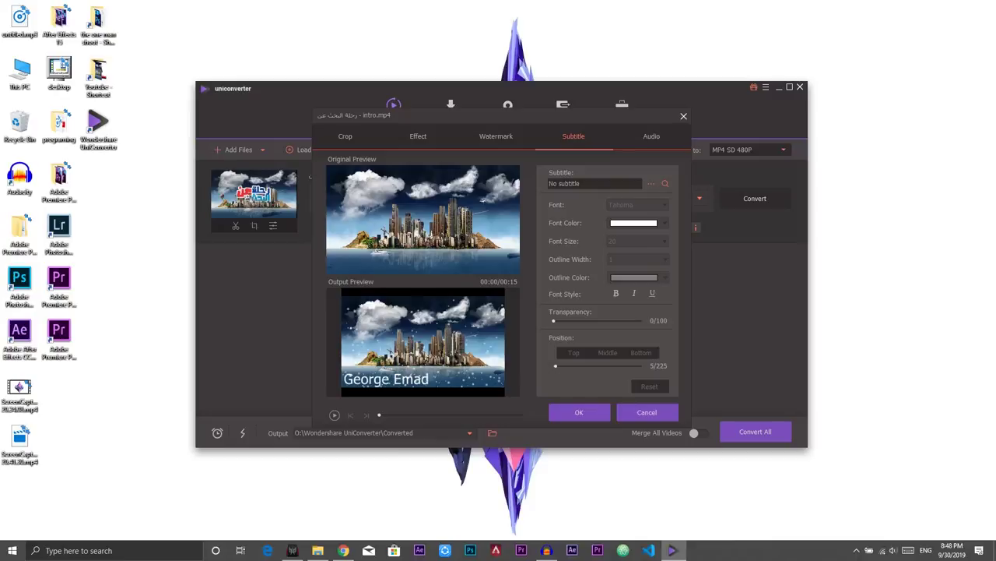
Step: View the clip's audio volume settings and apply the edits made to the video
{"action": "left_click", "coordinate": [652, 136]}
{"action": "left_click_drag", "start_coordinate": [600, 197], "coordinate": [600, 197]}
{"action": "left_click", "coordinate": [580, 412]}
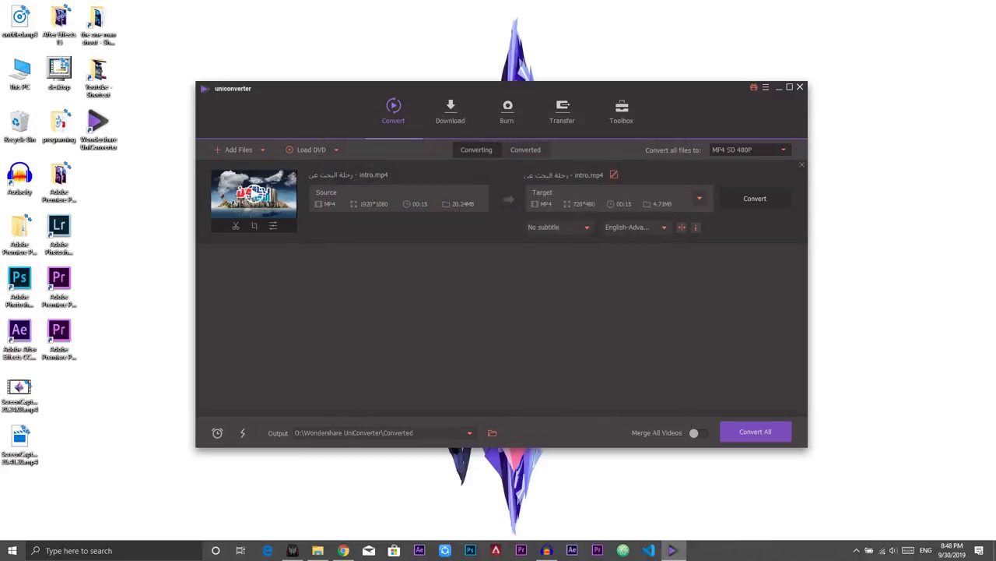
Step: Examine the available output video formats and the resolution presets for Facebook, YouTube and Instagram
{"action": "left_click", "coordinate": [699, 199]}
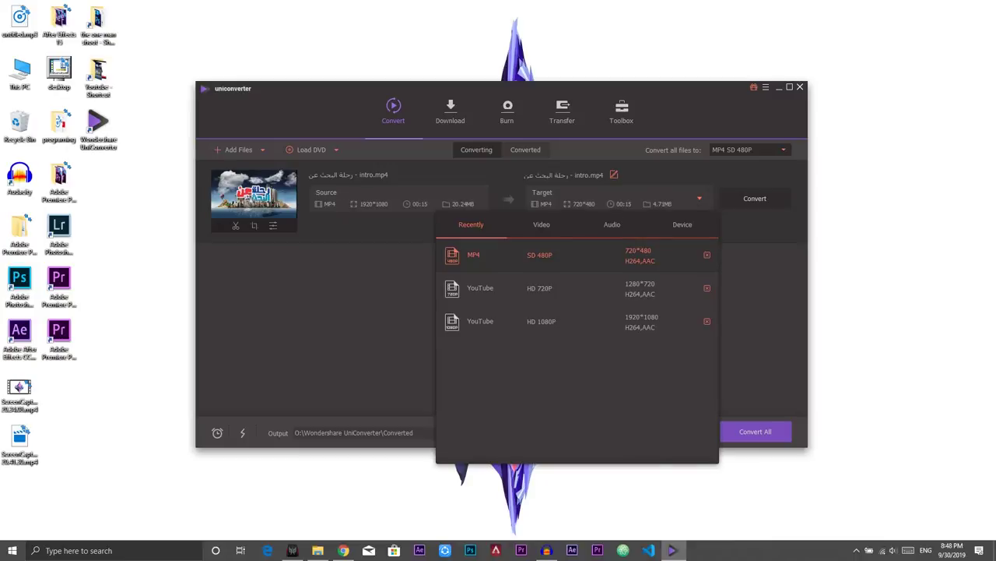
{"action": "left_click", "coordinate": [541, 225]}
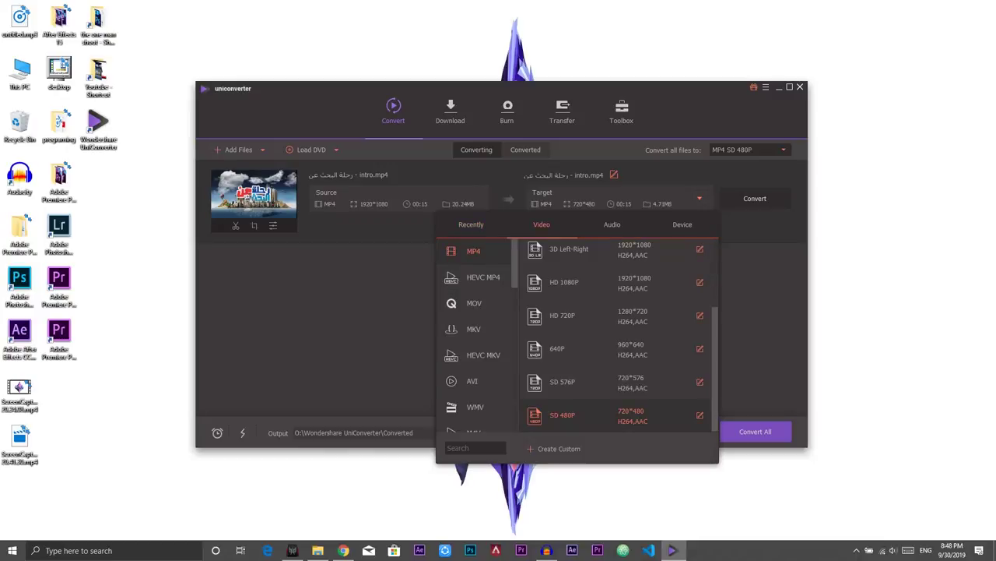
{"action": "scroll", "coordinate": [475, 288], "scroll_direction": "down", "scroll_amount": 8}
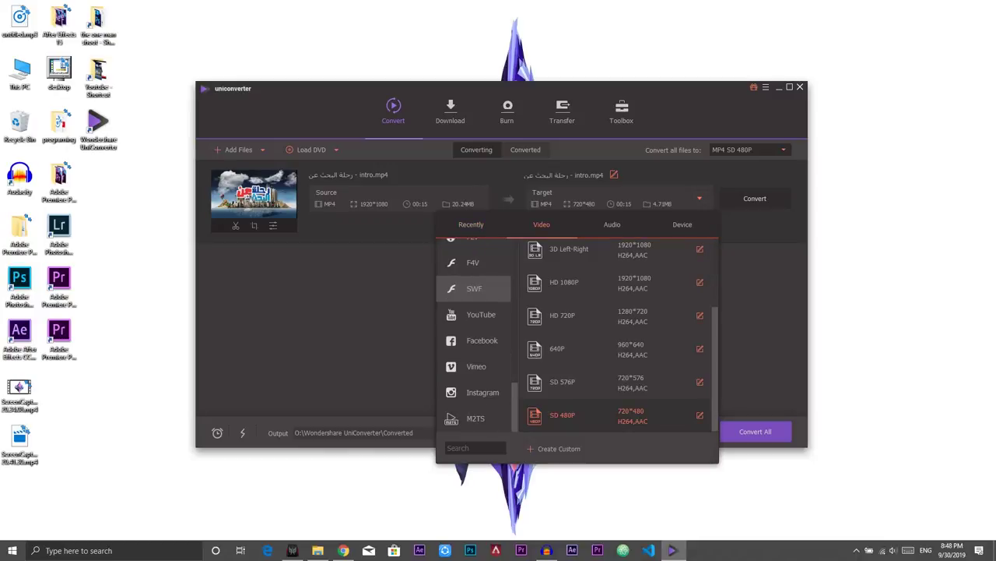
{"action": "scroll", "coordinate": [475, 303], "scroll_direction": "up", "scroll_amount": 6}
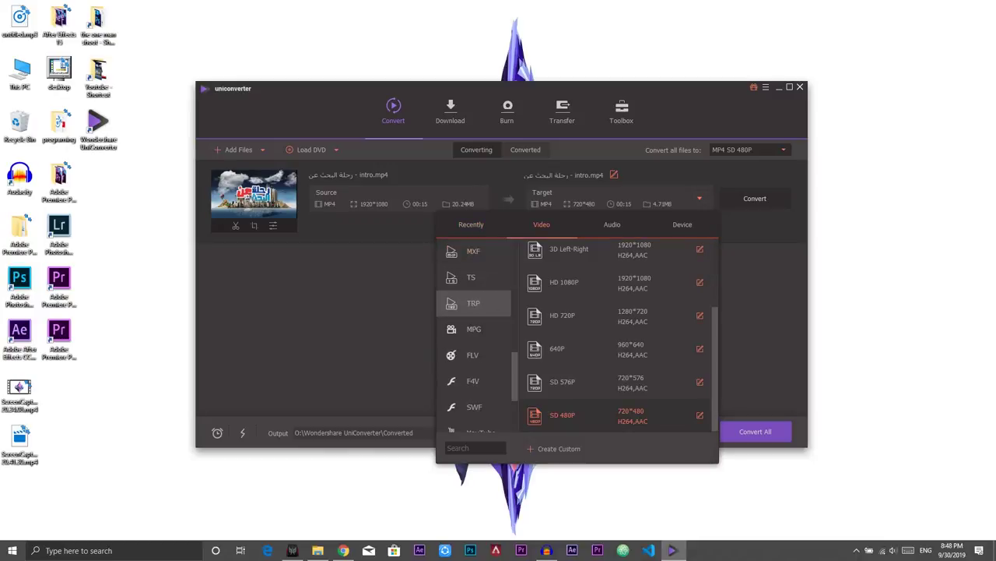
{"action": "scroll", "coordinate": [474, 327], "scroll_direction": "down", "scroll_amount": 5}
{"action": "left_click", "coordinate": [482, 340]}
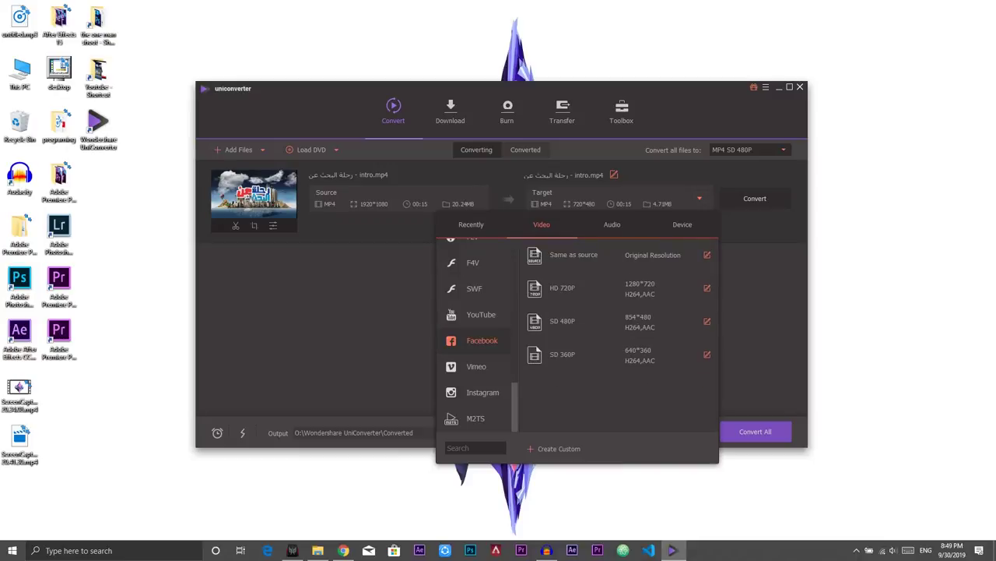
{"action": "left_click", "coordinate": [479, 314]}
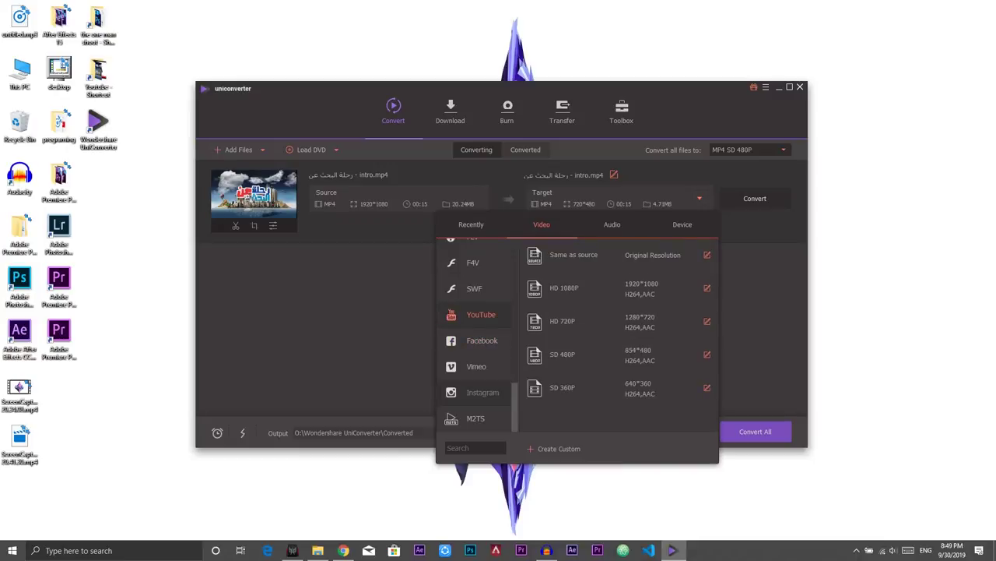
{"action": "left_click", "coordinate": [482, 392]}
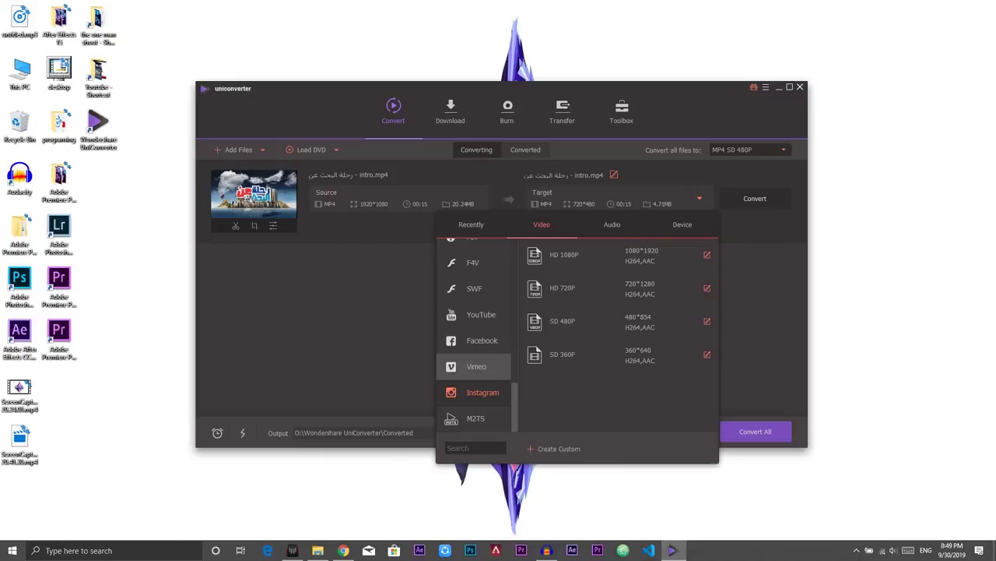
{"action": "scroll", "coordinate": [474, 327], "scroll_direction": "up", "scroll_amount": 5}
{"action": "scroll", "coordinate": [475, 314], "scroll_direction": "down", "scroll_amount": 5}
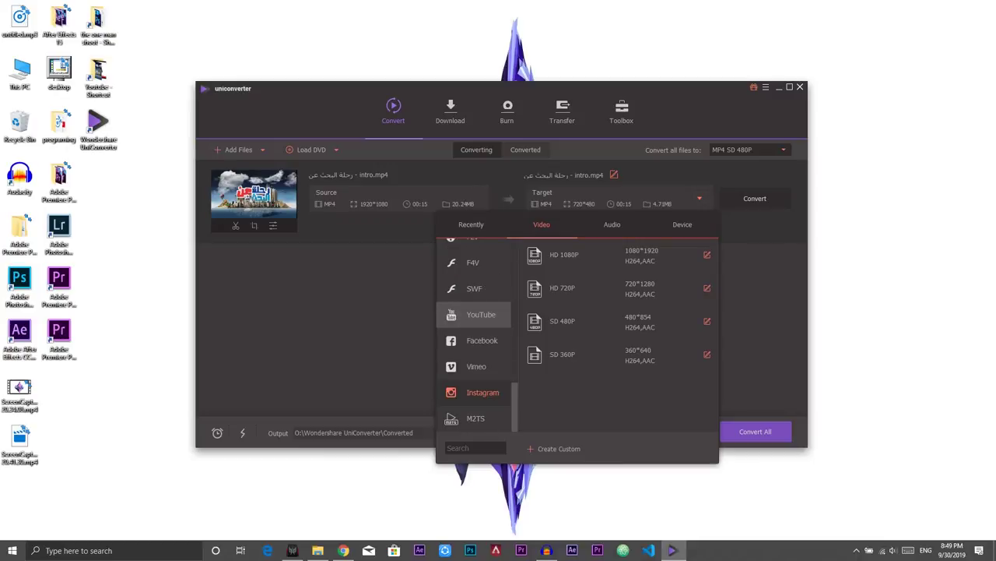
Step: Set the output format to the YouTube HD 1080P preset and convert the video
{"action": "left_click", "coordinate": [479, 314]}
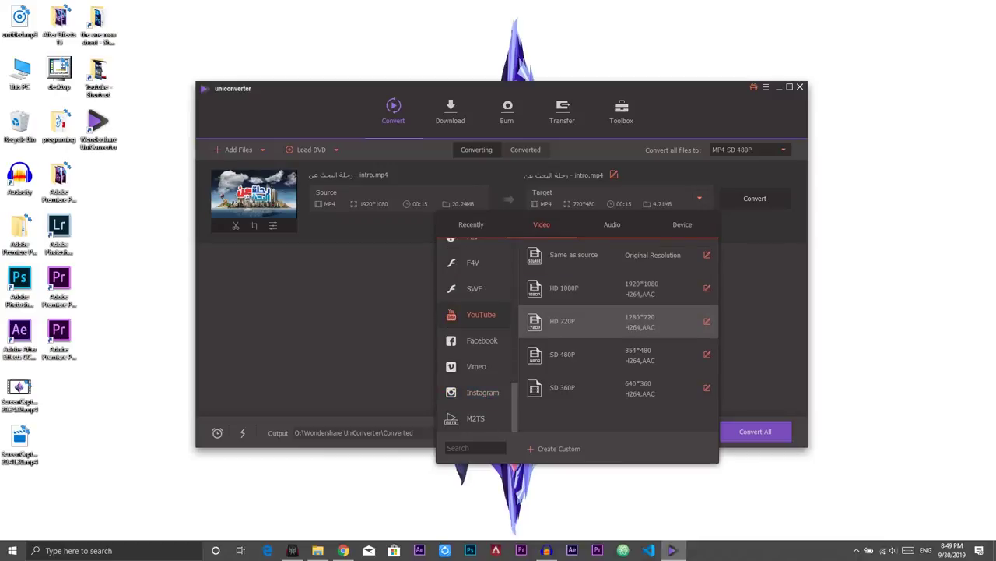
{"action": "left_click", "coordinate": [591, 288]}
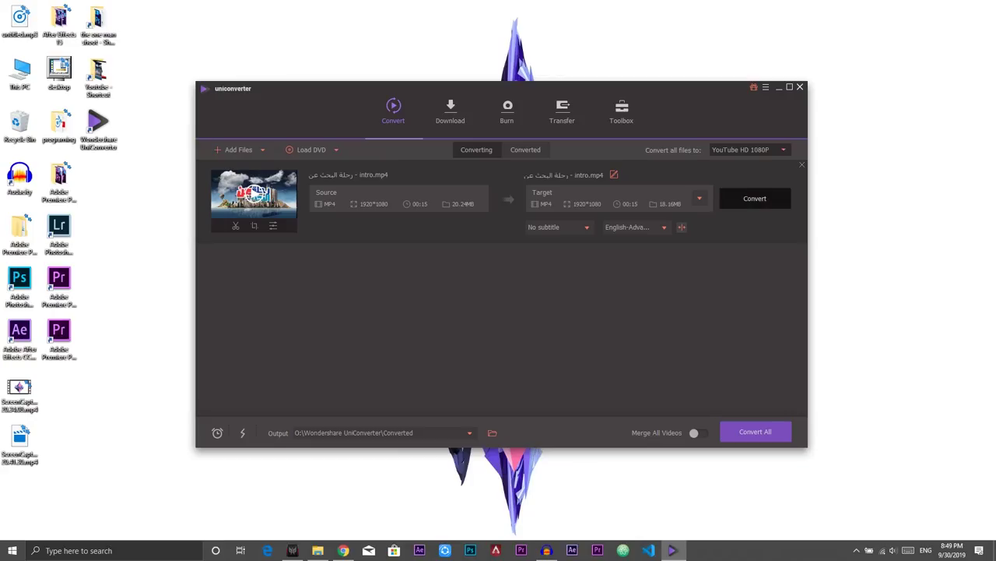
{"action": "left_click", "coordinate": [755, 198]}
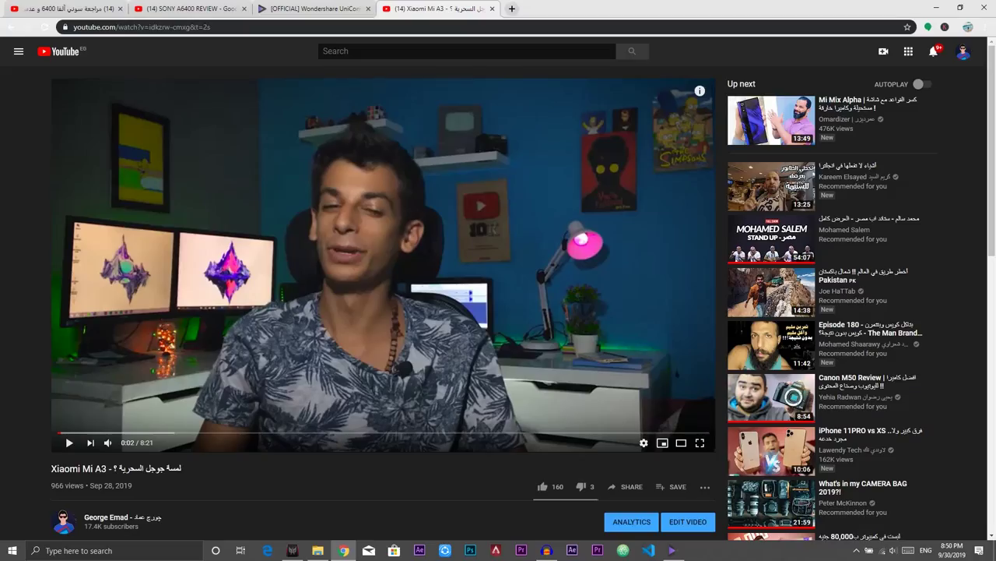
Step: Copy the web address of the Xiaomi Mi A3 YouTube video and load it into UniConverter's video downloader
{"action": "left_click", "coordinate": [170, 28]}
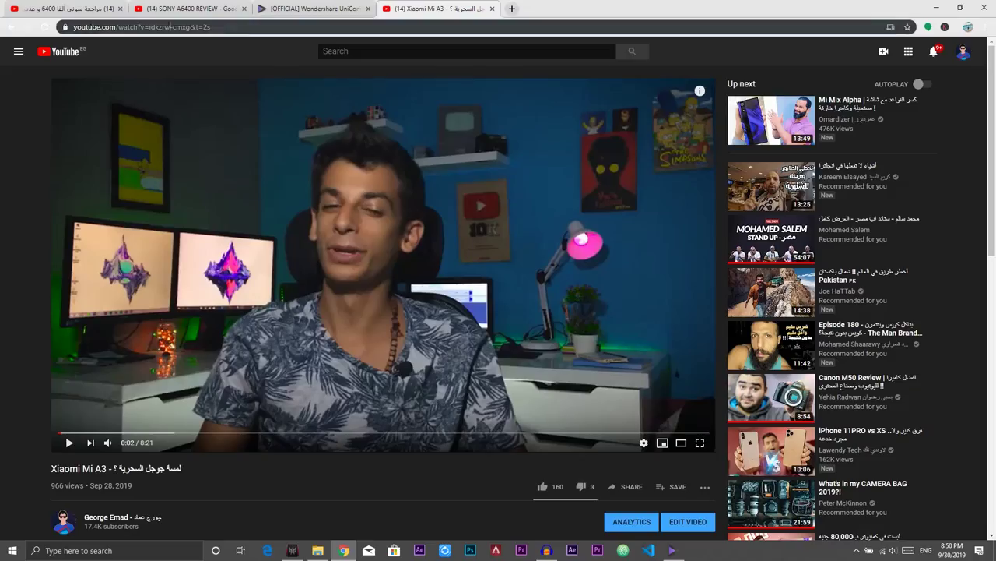
{"action": "right_click", "coordinate": [169, 27]}
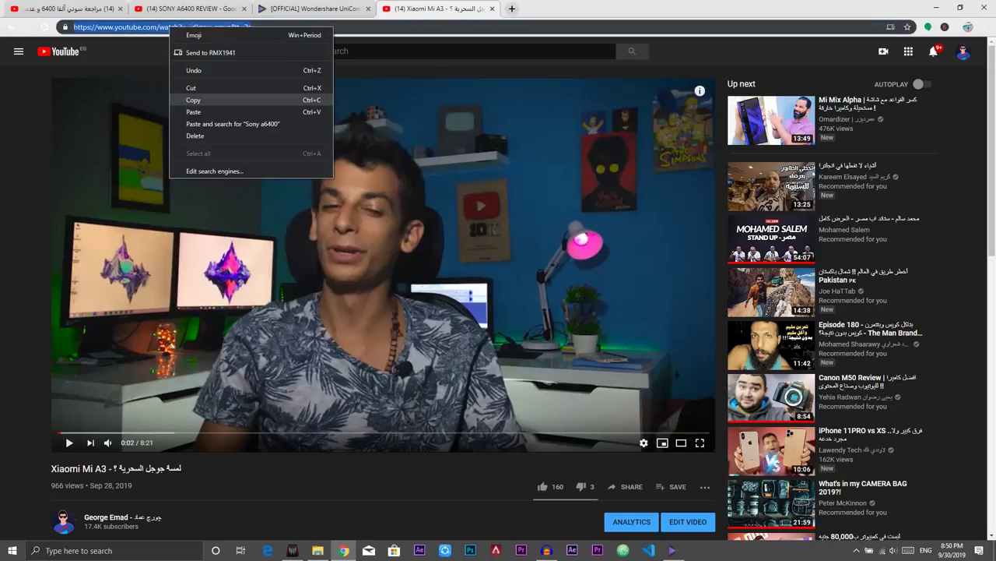
{"action": "left_click", "coordinate": [193, 100]}
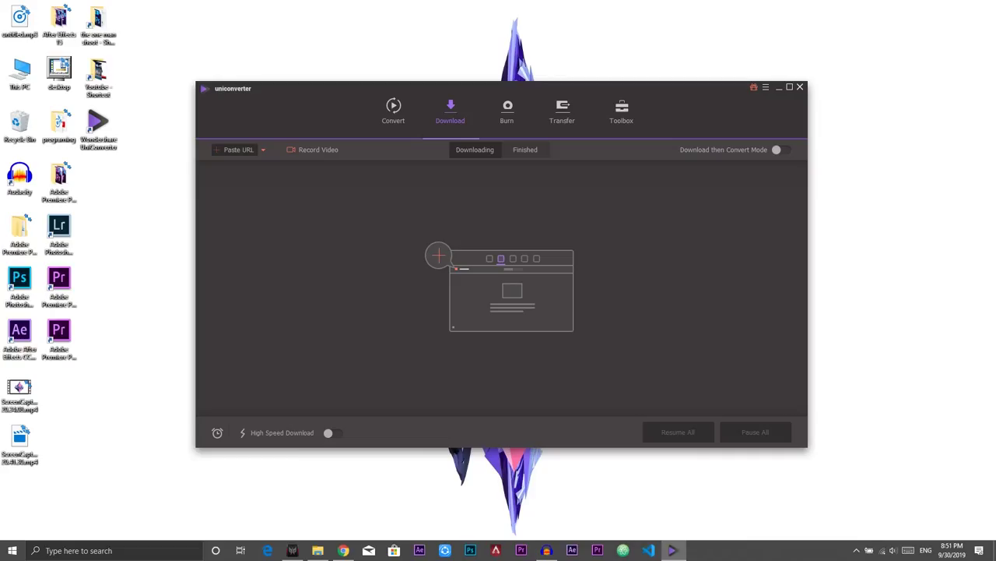
{"action": "left_click", "coordinate": [236, 150]}
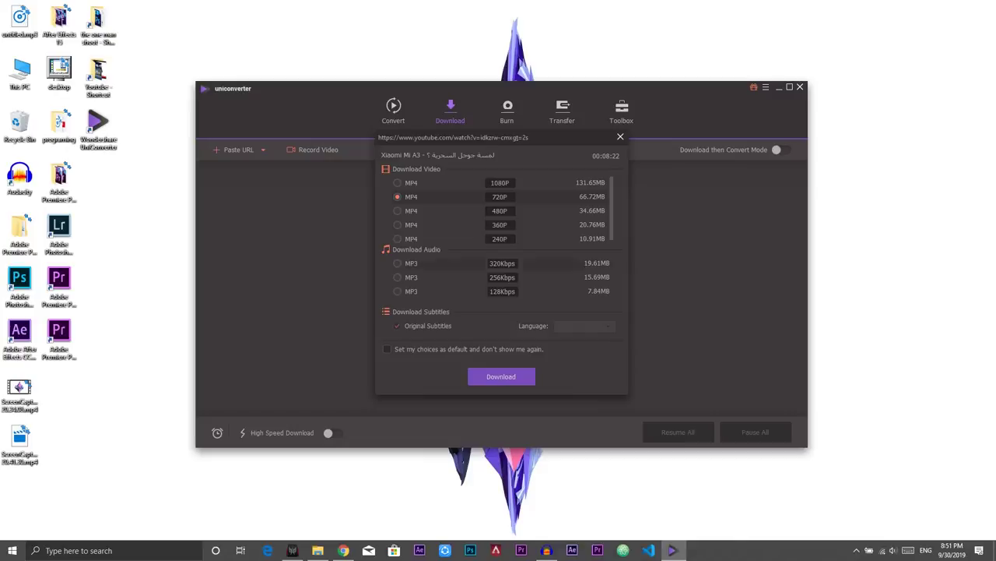
Step: Download the Xiaomi Mi A3 video as a 720P MP4
{"action": "left_click", "coordinate": [501, 376]}
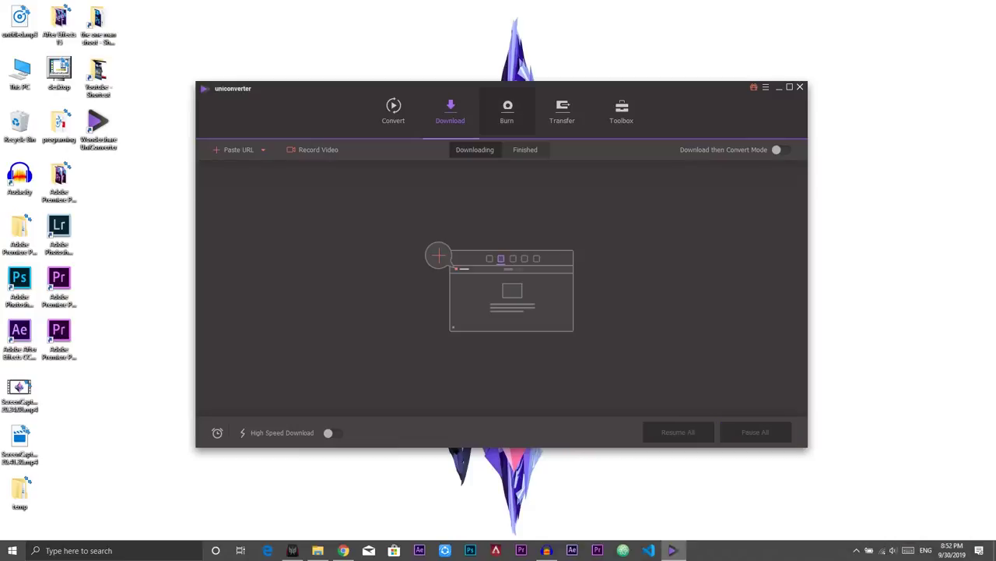
Step: Load intro.mp4, my outro.mp4 and the Arabic-titled intro video from the Youtube folder into the DVD burner
{"action": "left_click", "coordinate": [507, 111]}
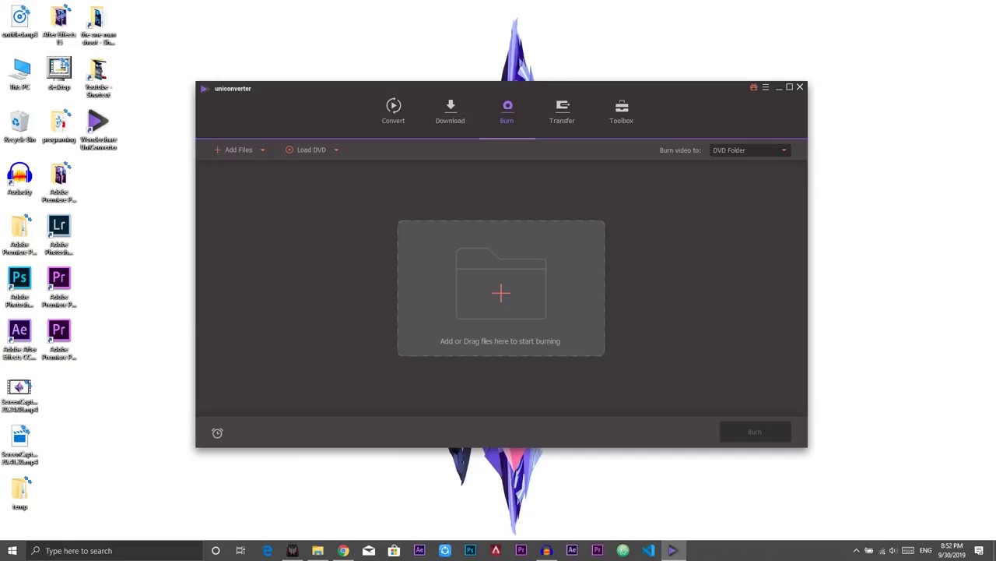
{"action": "left_click", "coordinate": [501, 292]}
{"action": "left_click_drag", "start_coordinate": [405, 256], "coordinate": [321, 230]}
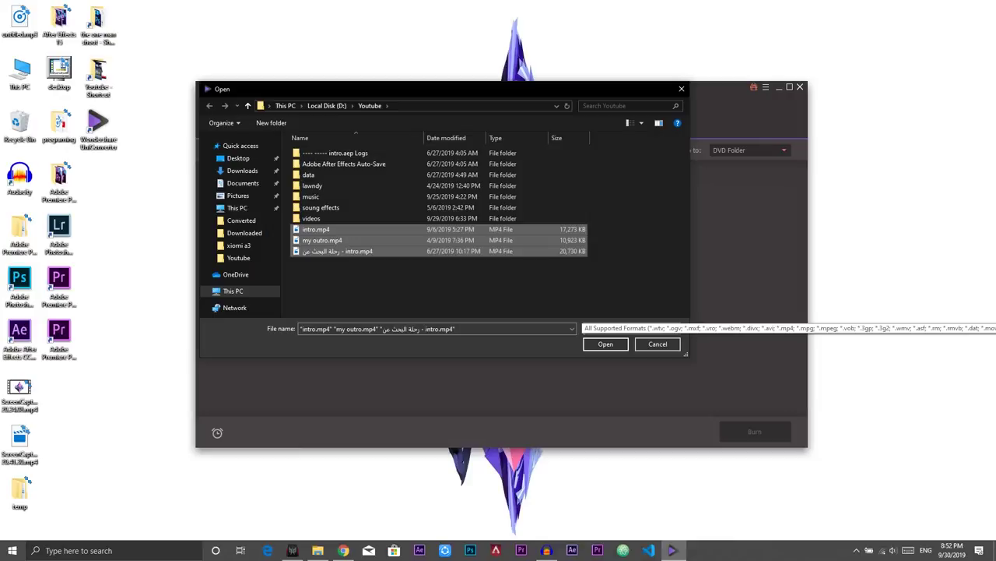
{"action": "left_click", "coordinate": [606, 344]}
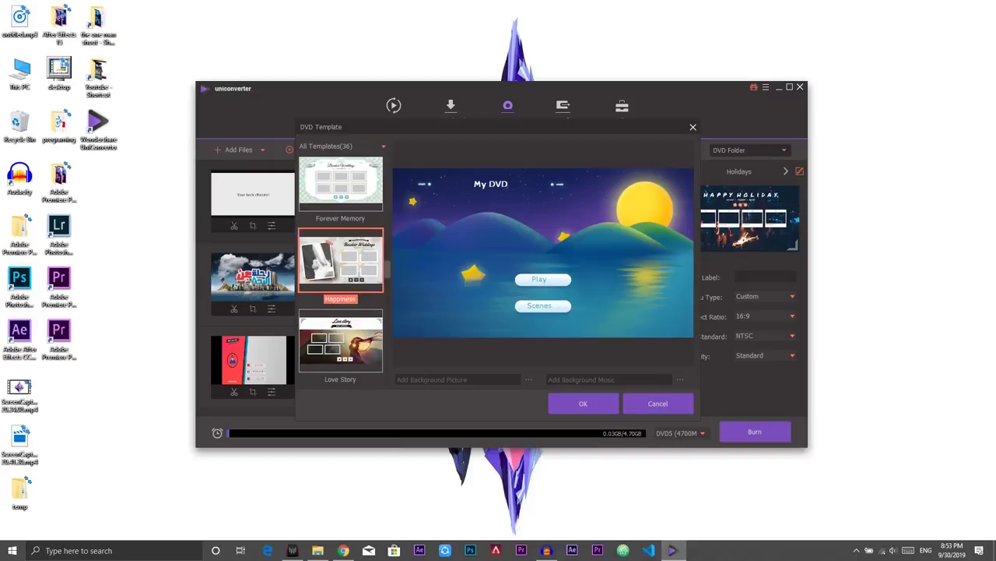
Step: Preview the Happiness and Love Story DVD menu templates and select the Planes template
{"action": "left_click", "coordinate": [340, 260]}
{"action": "left_click", "coordinate": [340, 341]}
{"action": "scroll", "coordinate": [341, 341], "scroll_direction": "down", "scroll_amount": 5}
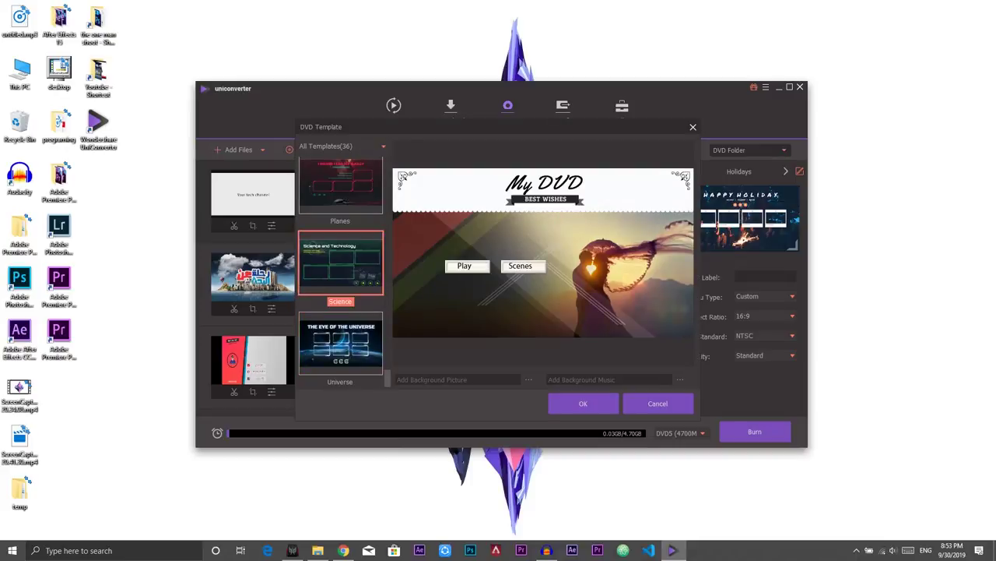
{"action": "scroll", "coordinate": [340, 264], "scroll_direction": "up", "scroll_amount": 2}
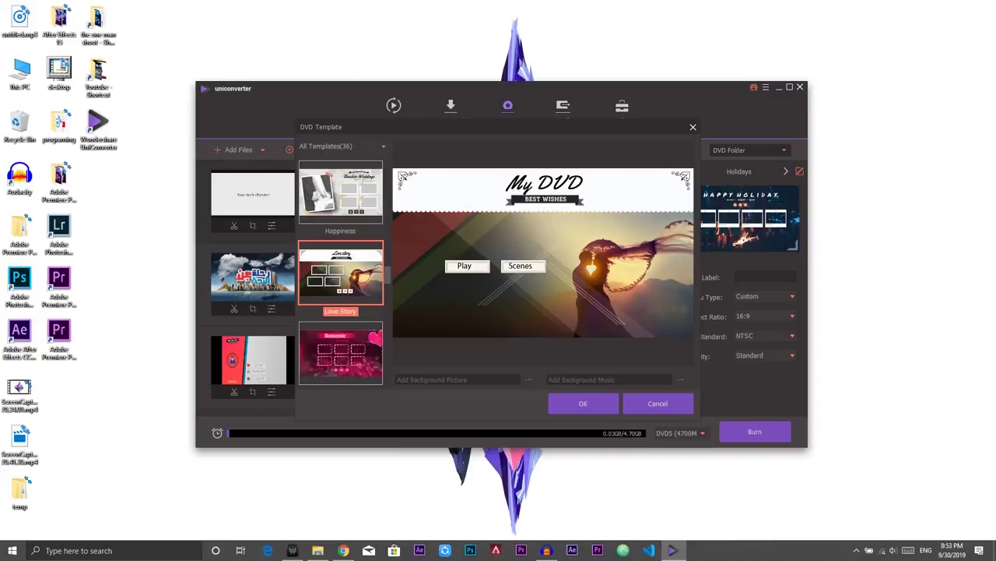
{"action": "scroll", "coordinate": [340, 265], "scroll_direction": "down", "scroll_amount": 2}
{"action": "left_click", "coordinate": [340, 189]}
Step: Replace the "My DVD" title on the Planes menu with the creator's first name and open the menu's Scenes page
{"action": "double_click", "coordinate": [552, 187]}
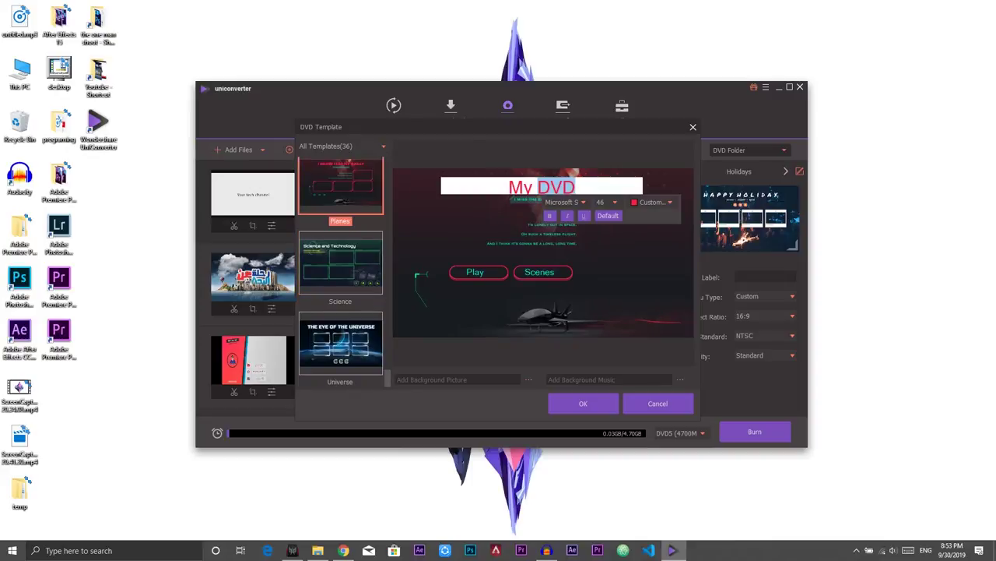
{"action": "key", "text": "ctrl+a"}
{"action": "type", "text": "george"}
{"action": "key", "text": "Return"}
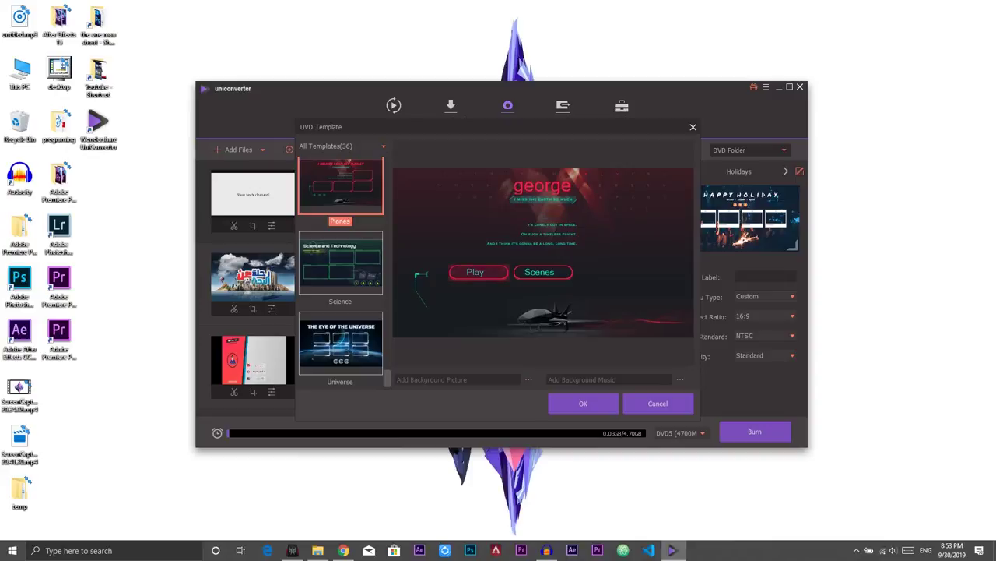
{"action": "left_click", "coordinate": [543, 272]}
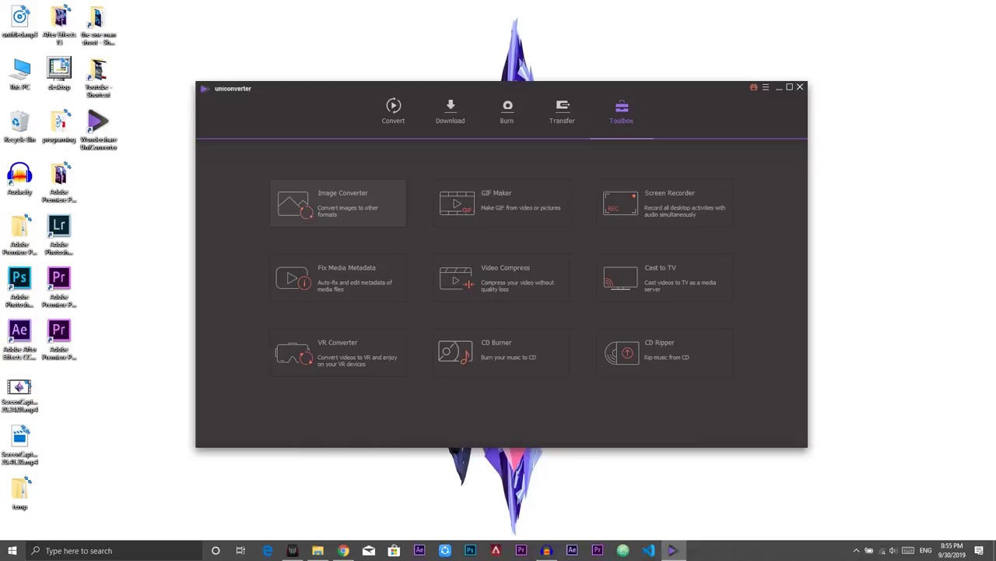
Step: Open the Image Converter and add the image 3.png from the video project folders
{"action": "left_click", "coordinate": [338, 203]}
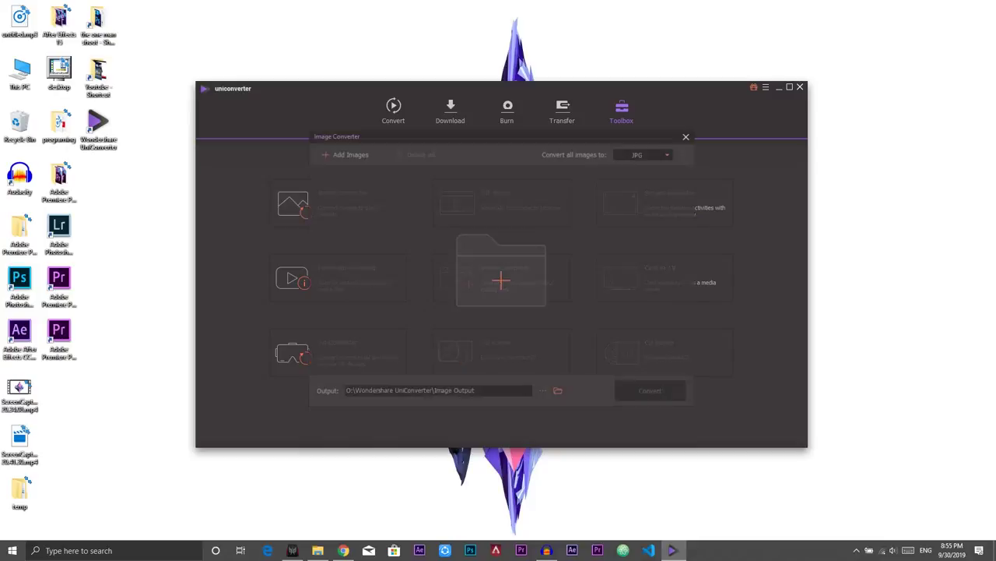
{"action": "left_click", "coordinate": [500, 270]}
{"action": "double_click", "coordinate": [482, 280]}
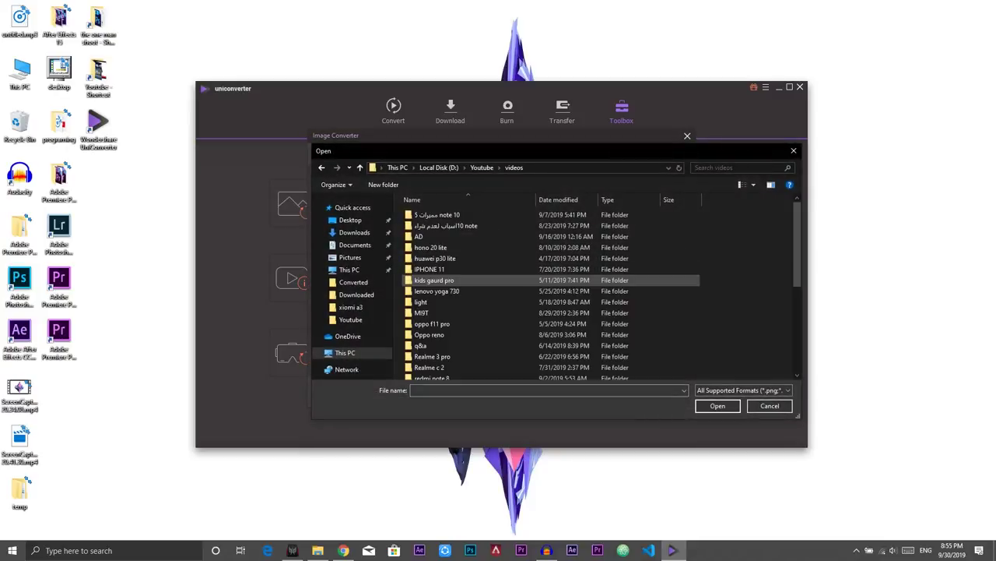
{"action": "double_click", "coordinate": [482, 280]}
{"action": "key", "text": "alt+Left"}
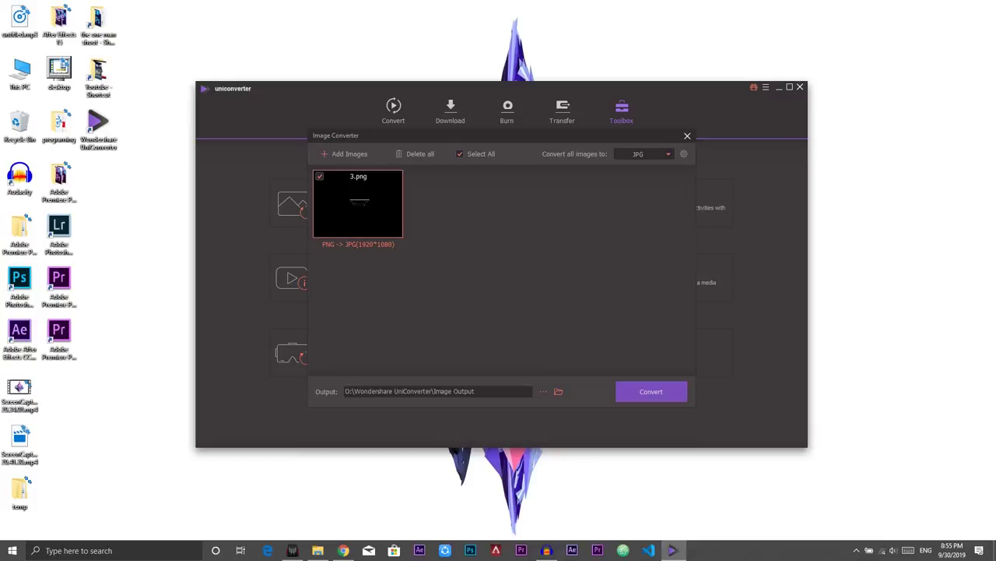
Step: Set JPG - JPEG / JFIF as the output format for 3.png and convert the image
{"action": "left_click", "coordinate": [667, 154]}
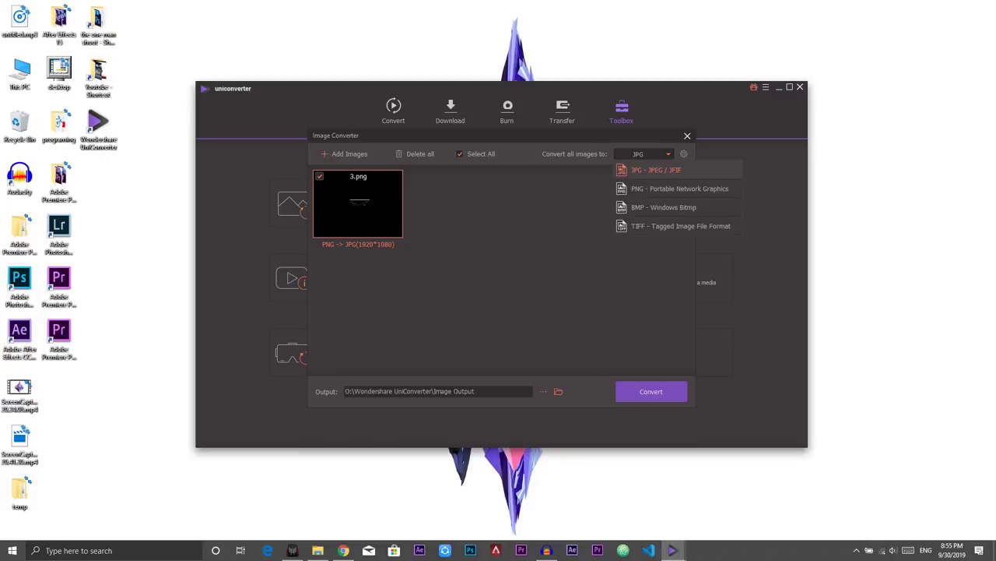
{"action": "left_click", "coordinate": [658, 170]}
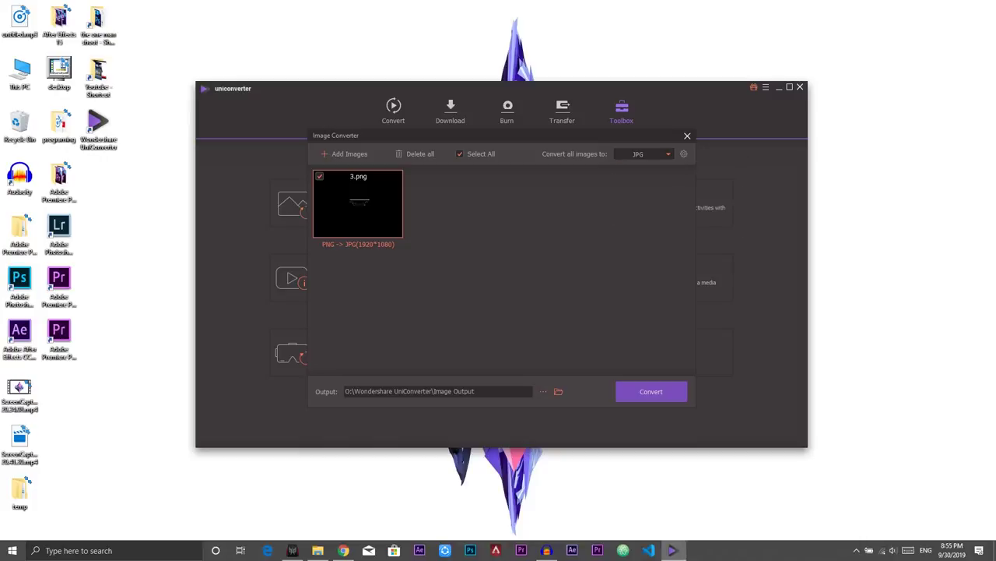
{"action": "left_click", "coordinate": [652, 392]}
{"action": "mouse_move", "coordinate": [358, 205]}
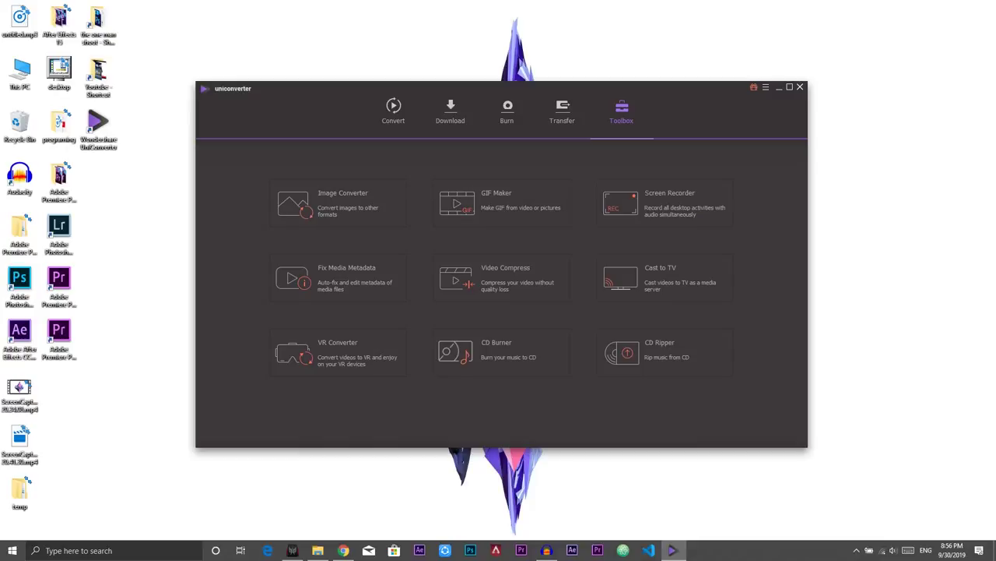
Step: View the GIF Maker's options for making GIFs from video and from photos, and close the tool
{"action": "left_click", "coordinate": [503, 202]}
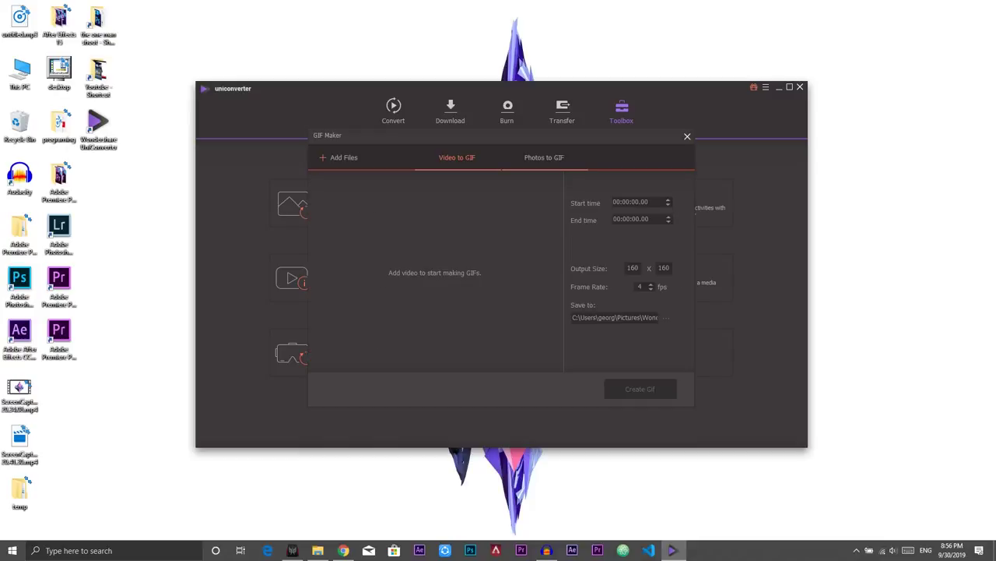
{"action": "left_click", "coordinate": [545, 158]}
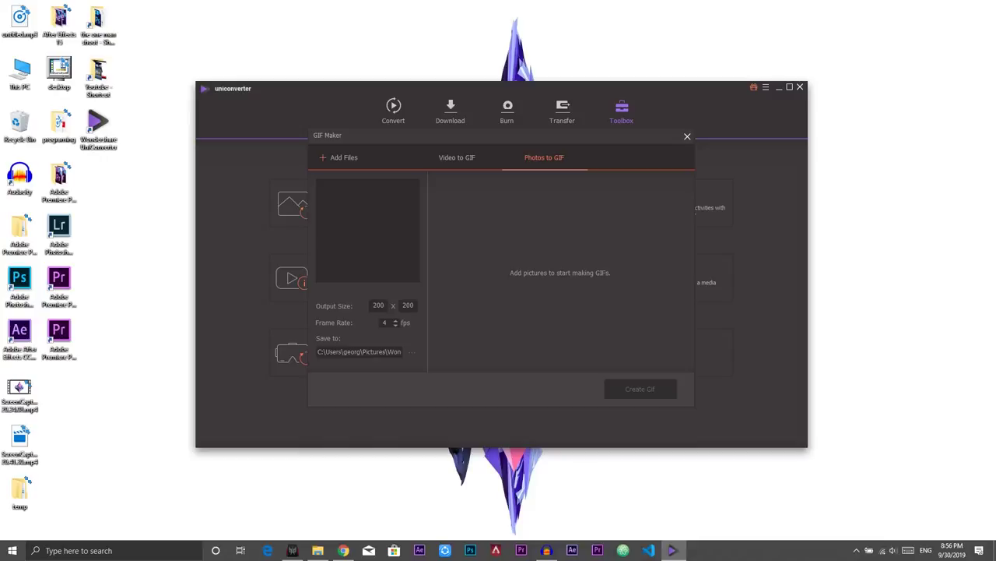
{"action": "left_click", "coordinate": [457, 158]}
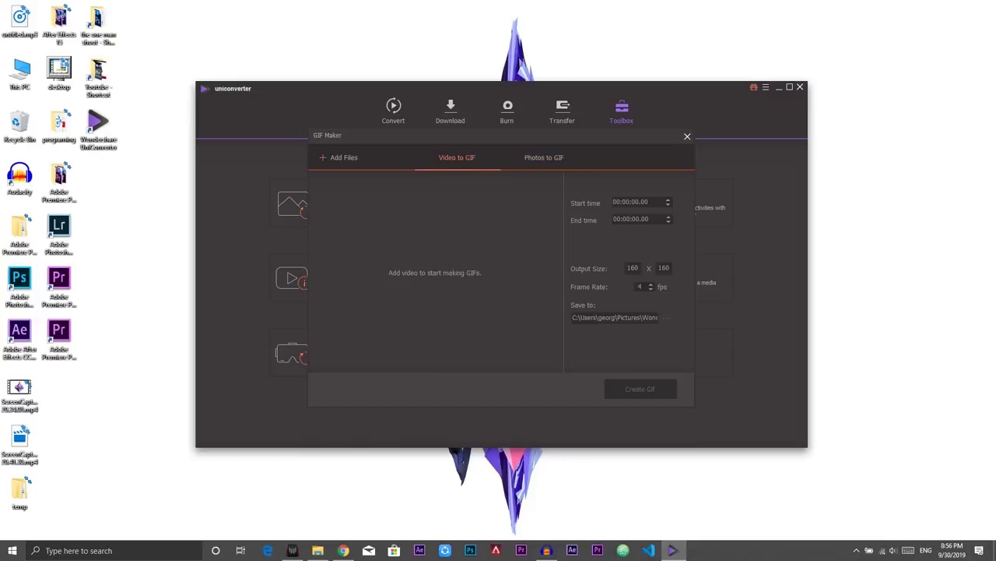
{"action": "left_click", "coordinate": [688, 136]}
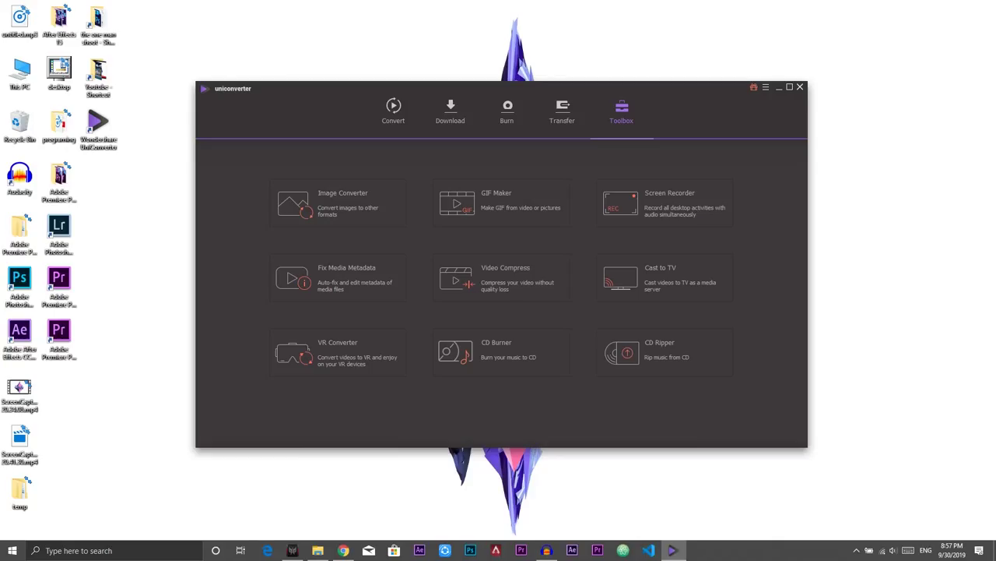
Step: View the Fix Media Metadata form, close it, and open the Cast to TV tool
{"action": "left_click", "coordinate": [339, 278]}
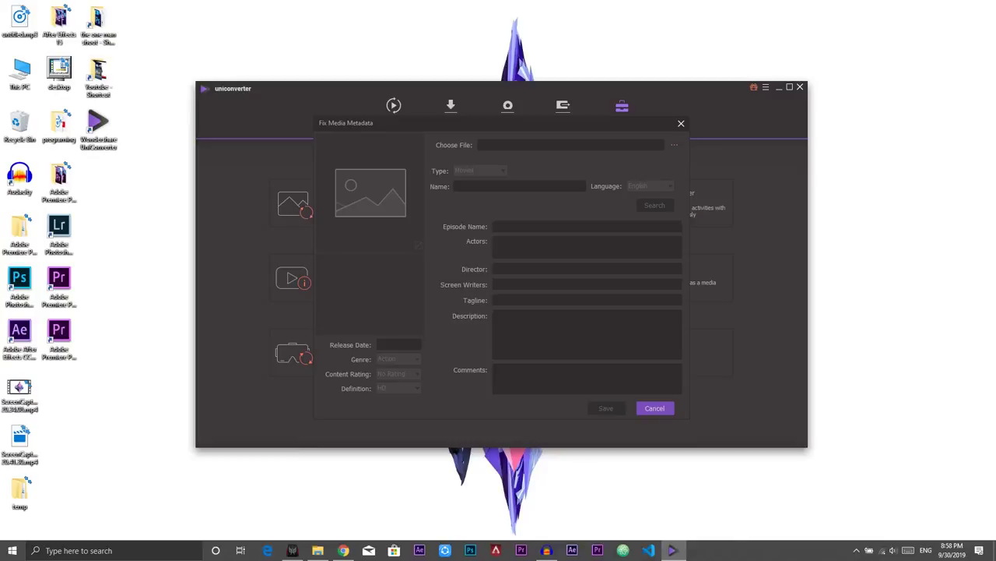
{"action": "left_click", "coordinate": [681, 124]}
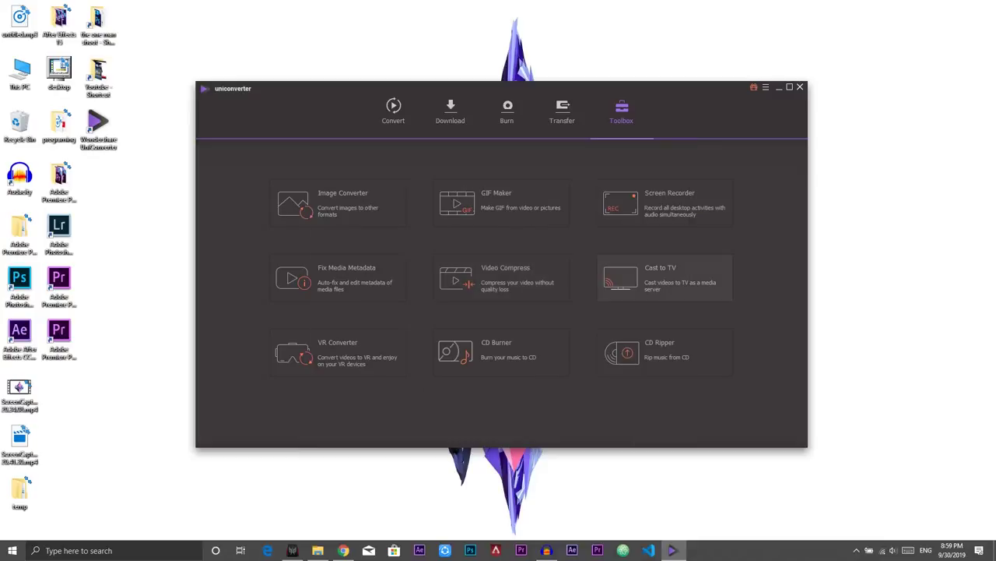
{"action": "left_click", "coordinate": [665, 277]}
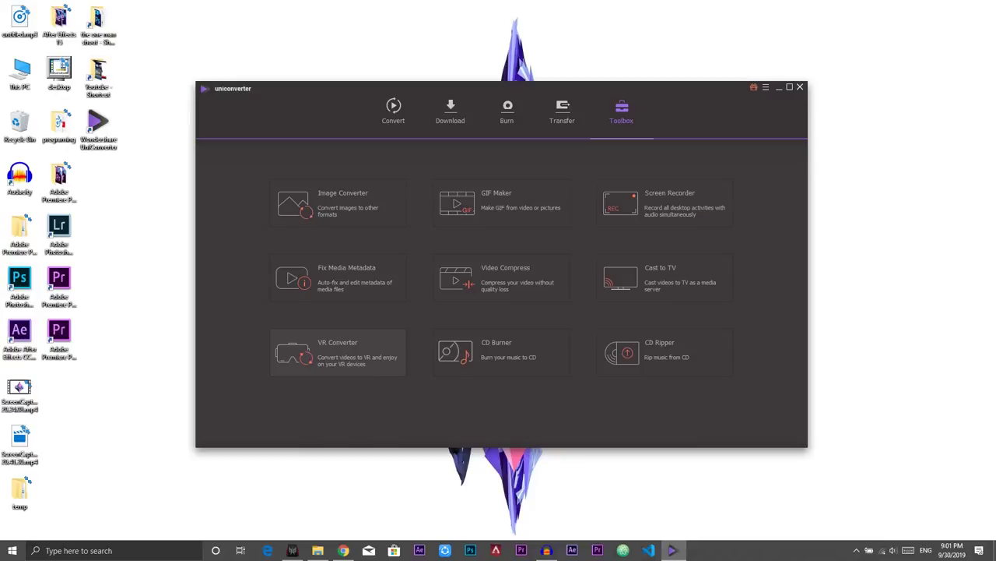
Step: View the VR Converter's video modes and target headsets, try the first 180° 3D mode, and close the tool
{"action": "left_click", "coordinate": [337, 352]}
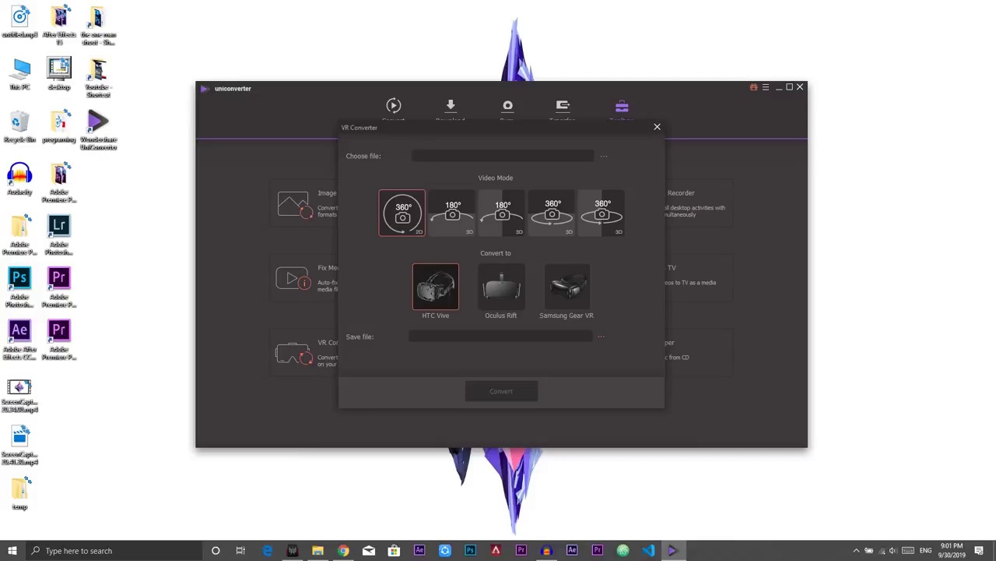
{"action": "left_click", "coordinate": [452, 214]}
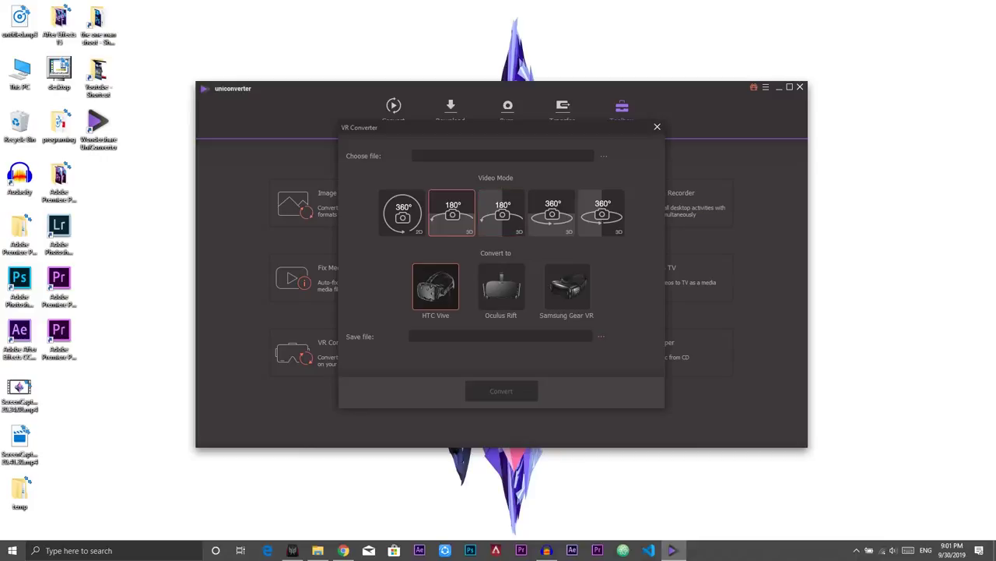
{"action": "left_click", "coordinate": [657, 127]}
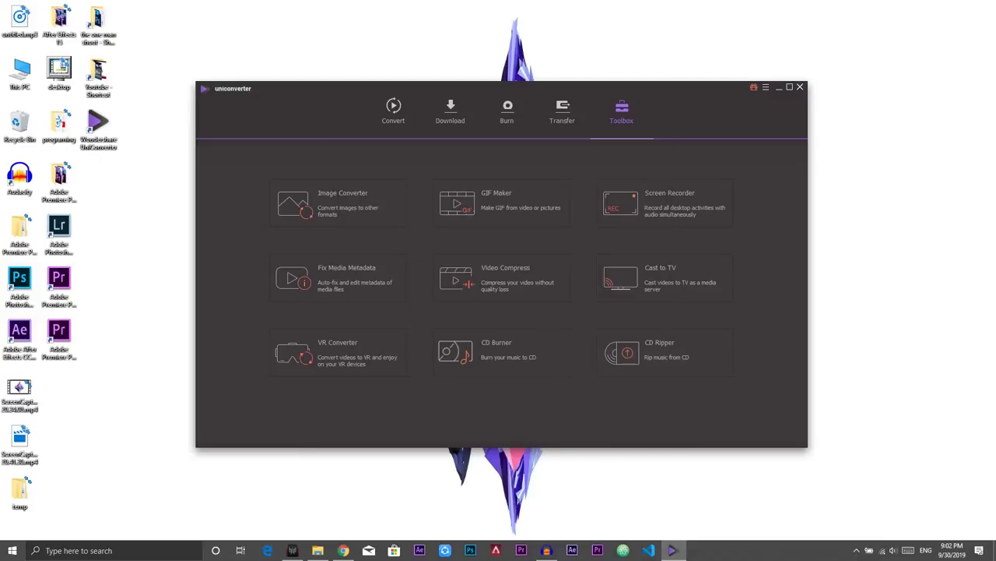